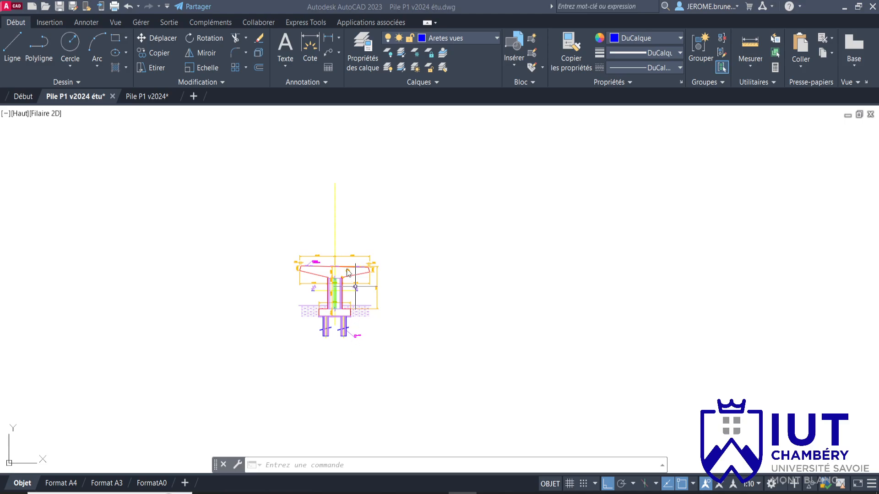
Step: Draw a horizontal axis line on the Axes layer above the pier elevation, crossing the extended vertical axis
{"action": "scroll", "coordinate": [343, 251], "scroll_direction": "up", "scroll_amount": 5}
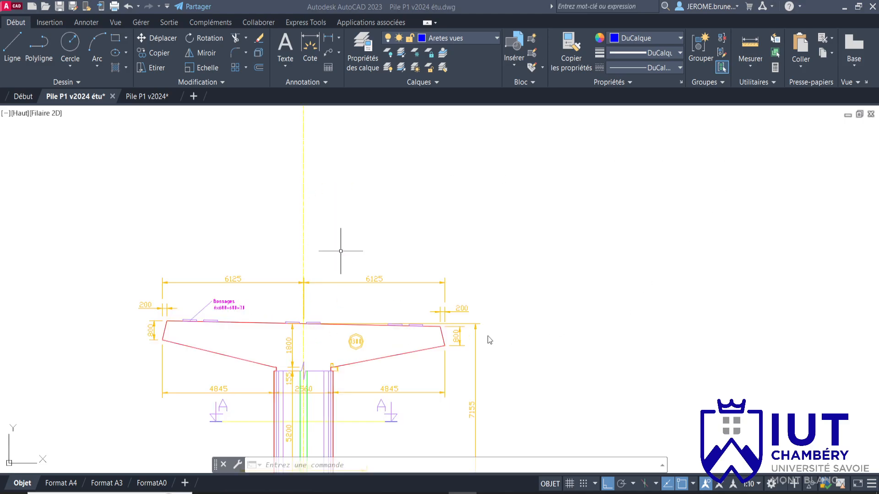
{"action": "scroll", "coordinate": [419, 348], "scroll_direction": "down", "scroll_amount": 4}
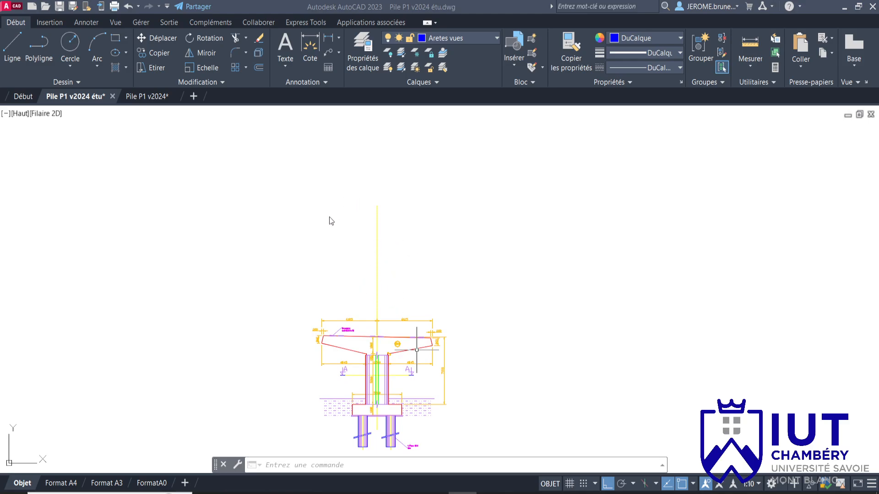
{"action": "left_click", "coordinate": [497, 38]}
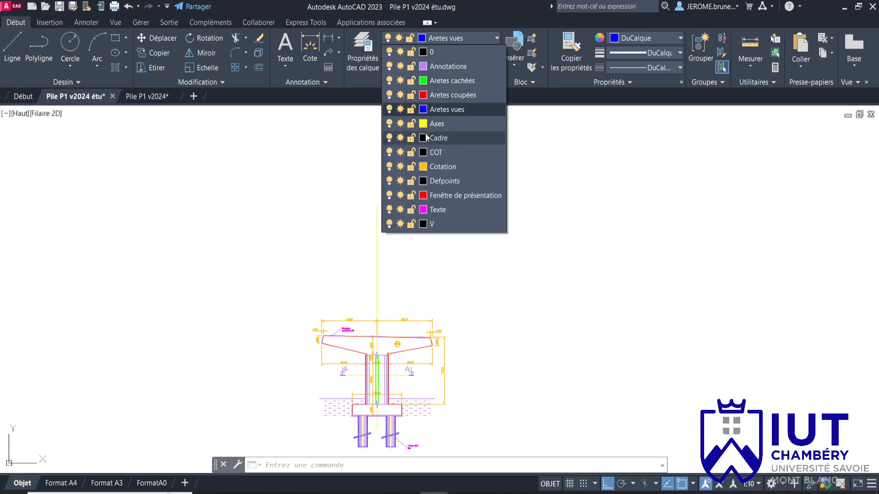
{"action": "left_click", "coordinate": [436, 124]}
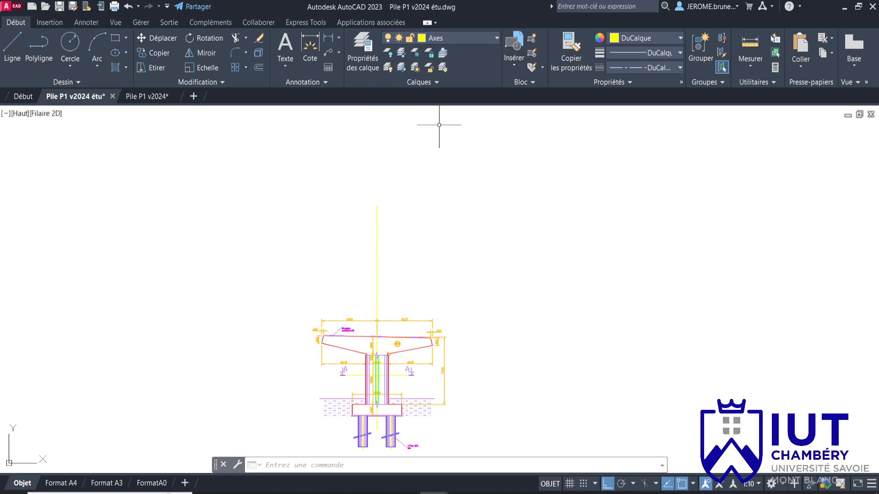
{"action": "left_click", "coordinate": [13, 44]}
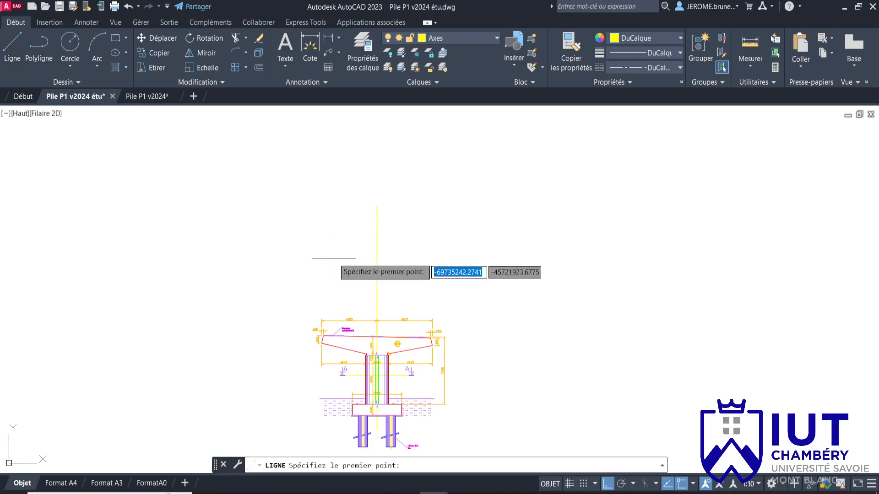
{"action": "left_click", "coordinate": [309, 247]}
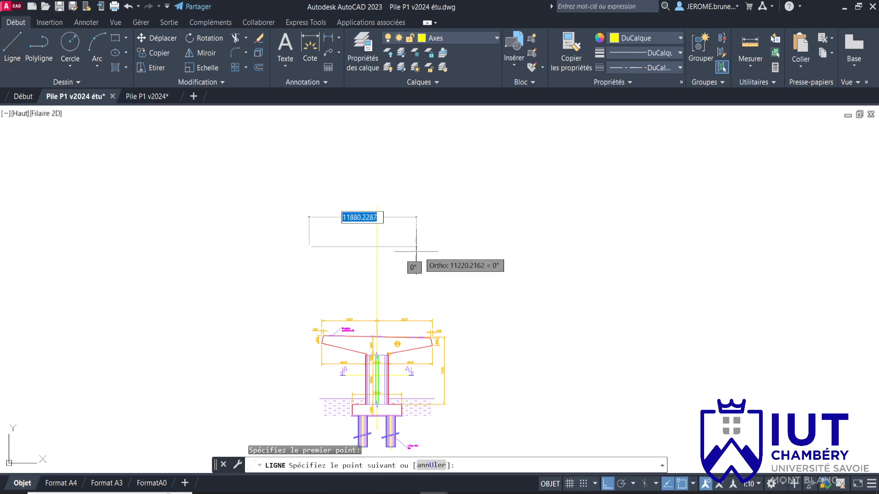
{"action": "left_click", "coordinate": [457, 247]}
{"action": "key", "text": "Escape"}
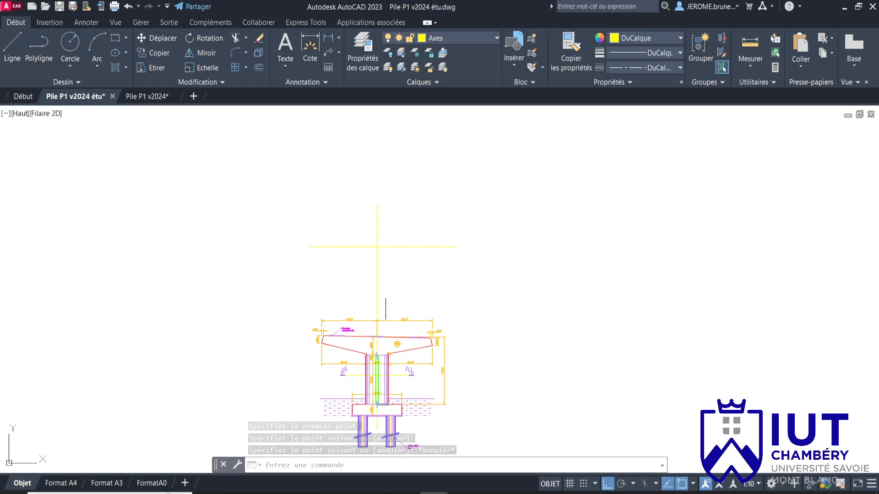
Step: Draw a 5500 by 5100 rectangle on the Aretes vues layer over the crossing axes for the footing's plan view
{"action": "scroll", "coordinate": [389, 399], "scroll_direction": "down", "scroll_amount": 2}
{"action": "scroll", "coordinate": [385, 371], "scroll_direction": "up", "scroll_amount": 6}
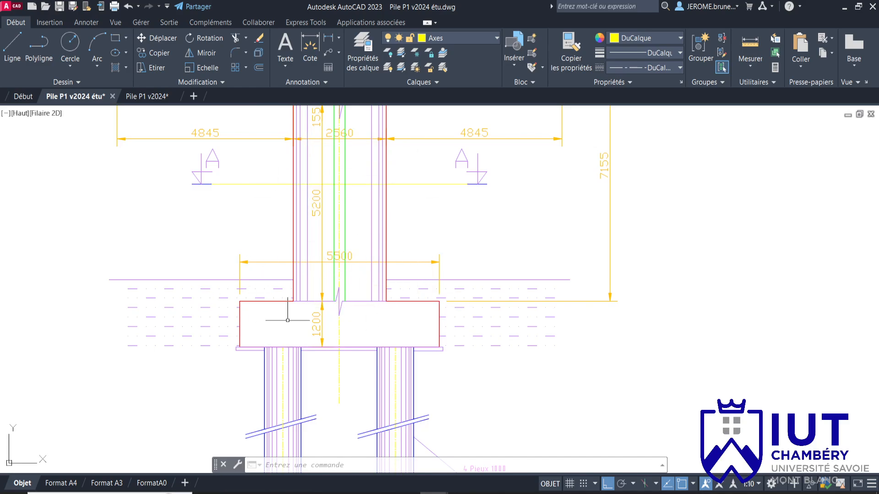
{"action": "scroll", "coordinate": [350, 343], "scroll_direction": "down", "scroll_amount": 4}
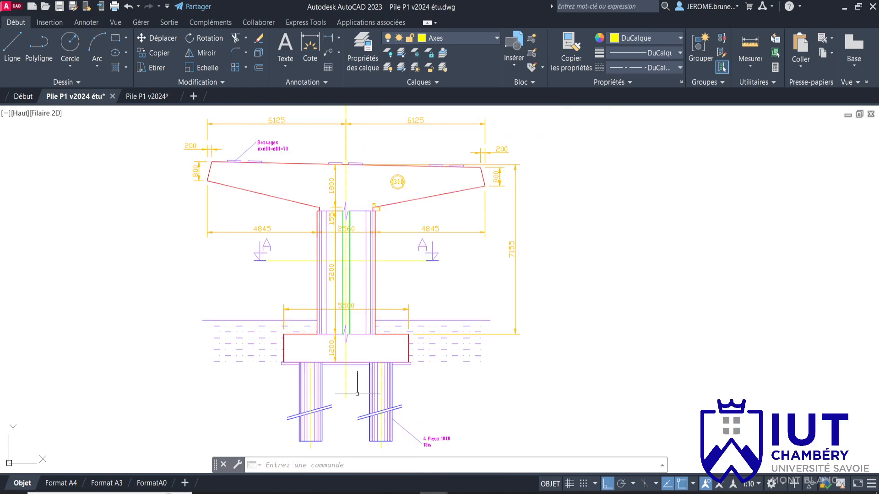
{"action": "scroll", "coordinate": [364, 364], "scroll_direction": "down", "scroll_amount": 2}
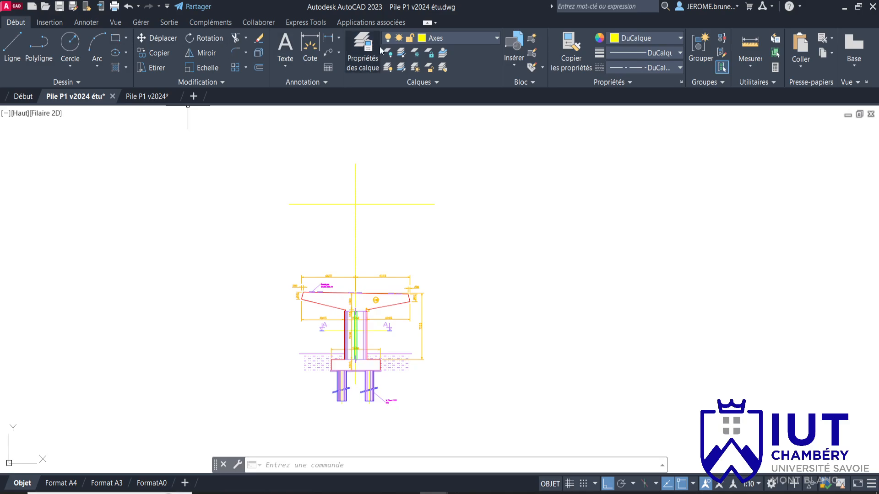
{"action": "left_click", "coordinate": [498, 39]}
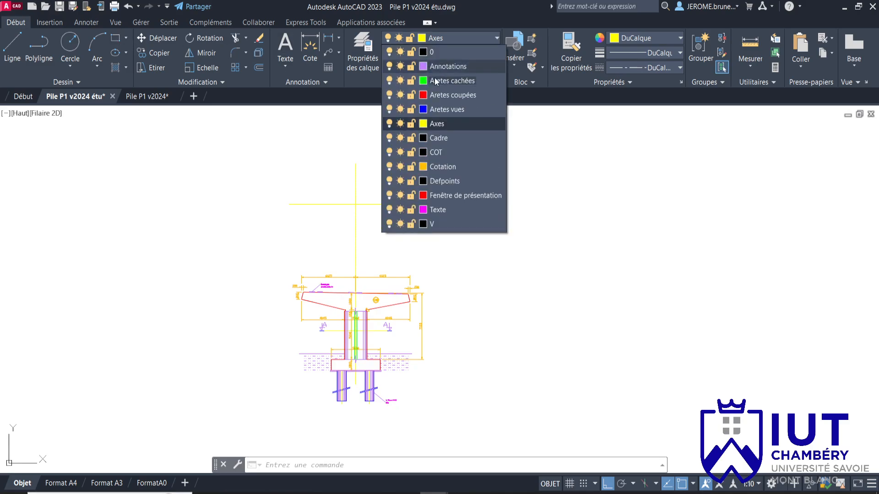
{"action": "left_click", "coordinate": [437, 110]}
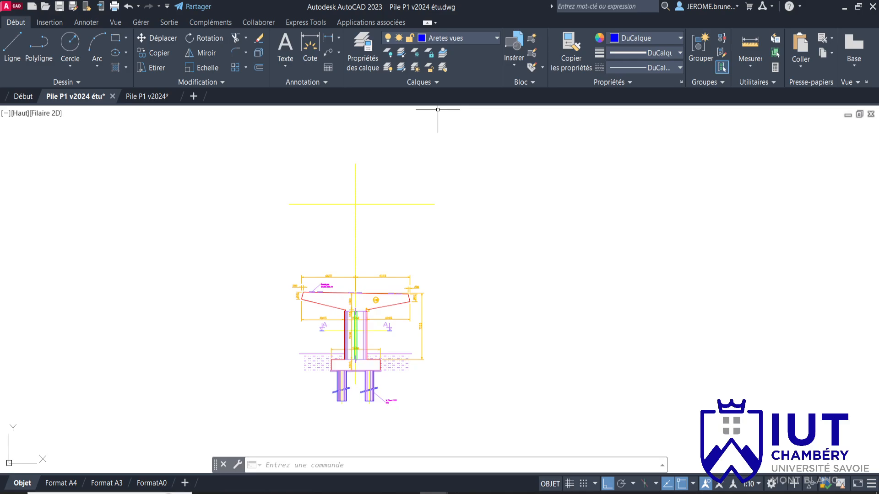
{"action": "left_click", "coordinate": [116, 37]}
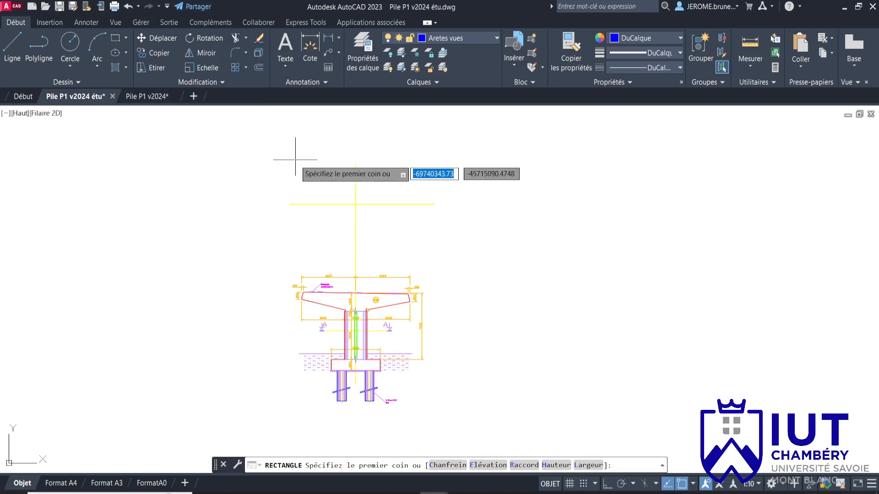
{"action": "left_click", "coordinate": [320, 184]}
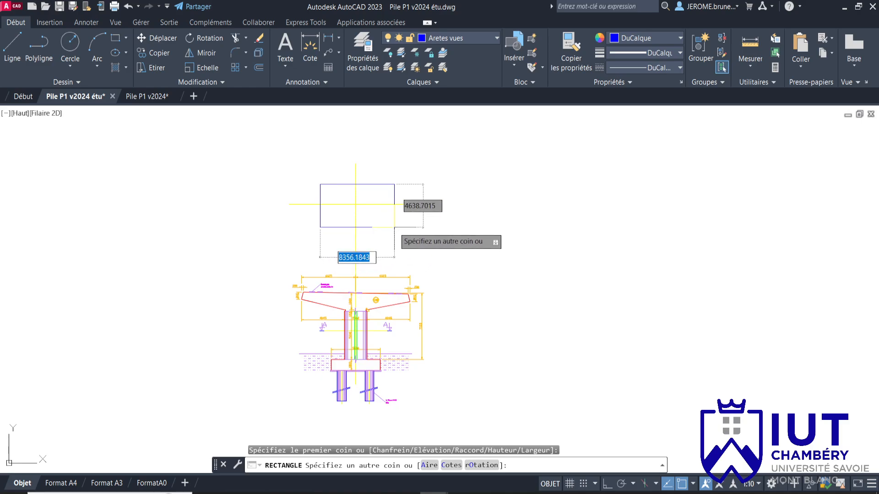
{"action": "type", "text": "5500"}
{"action": "key", "text": "Tab"}
{"action": "type", "text": "51"}
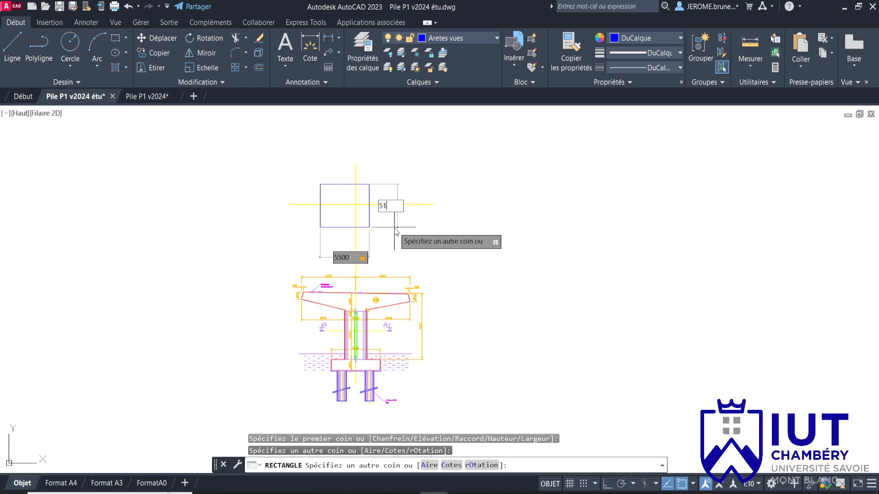
{"action": "key", "text": "Return"}
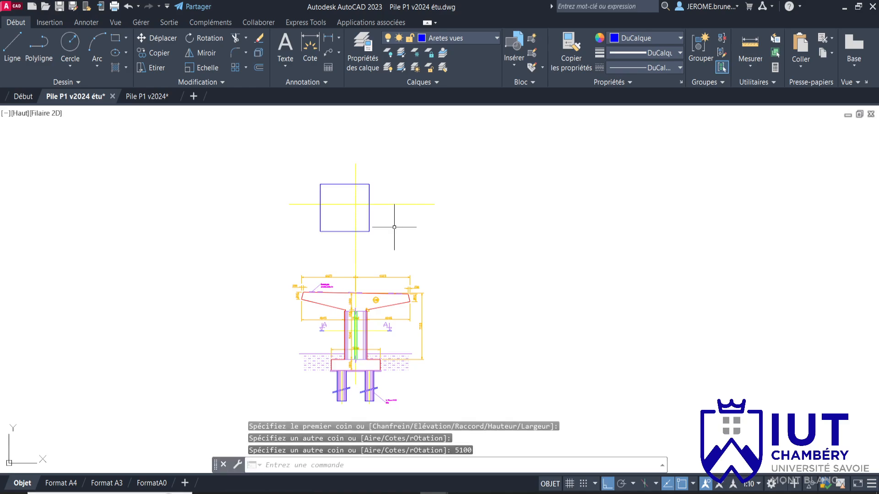
Step: Draw a diagonal construction line from the footing rectangle's upper-left corner to its lower-right corner
{"action": "left_click", "coordinate": [12, 46]}
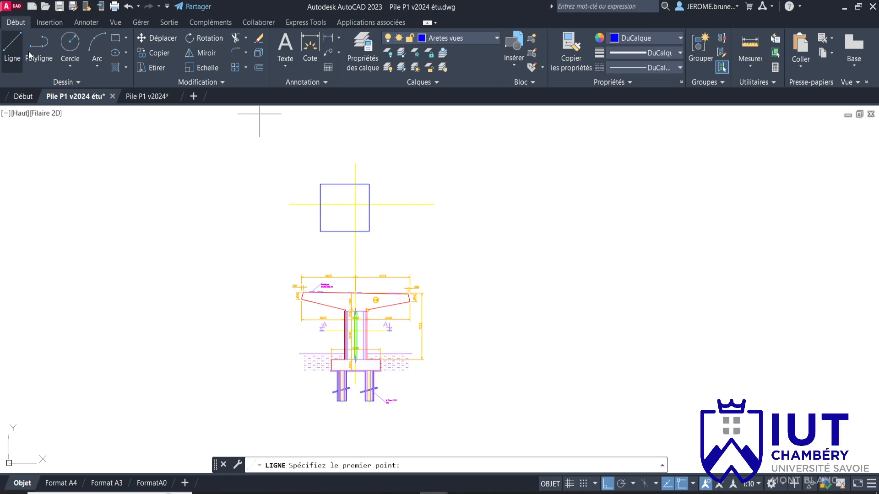
{"action": "left_click", "coordinate": [331, 205]}
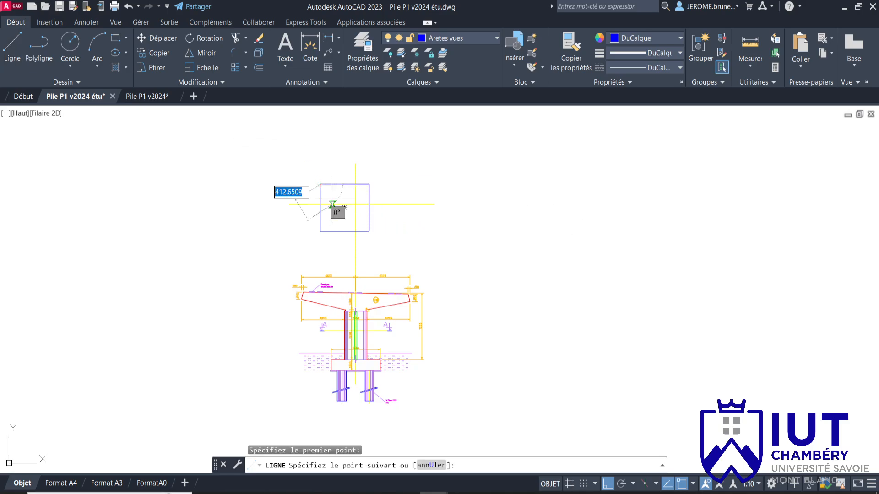
{"action": "left_click", "coordinate": [369, 231]}
{"action": "key", "text": "Escape"}
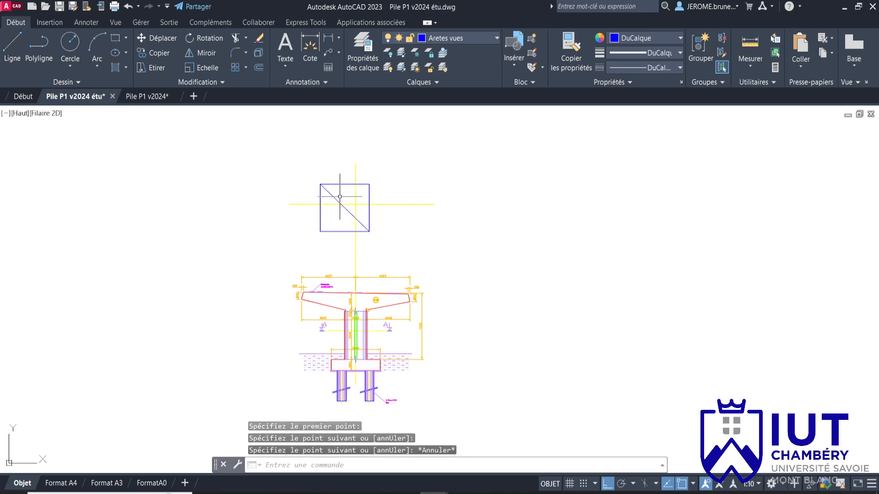
Step: Move the footing rectangle and its diagonal from the diagonal's midpoint to the intersection of the two axes
{"action": "left_click", "coordinate": [340, 197]}
{"action": "left_click", "coordinate": [314, 173]}
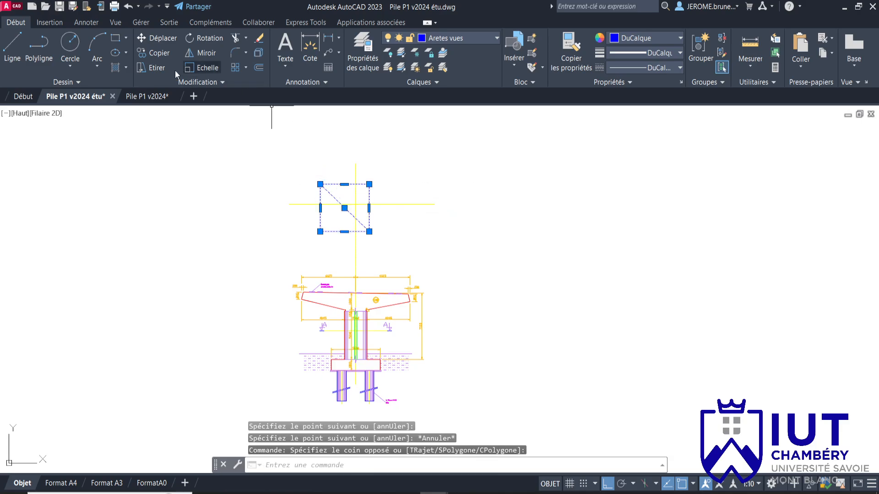
{"action": "left_click", "coordinate": [144, 39]}
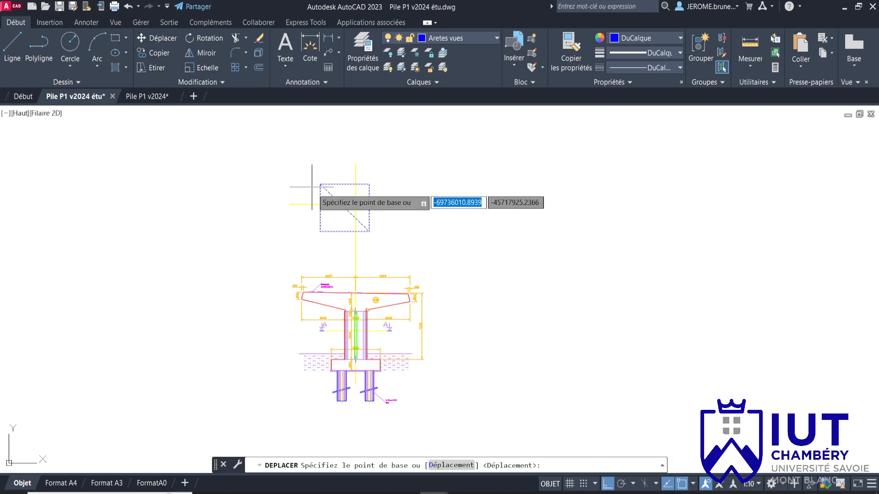
{"action": "left_click", "coordinate": [345, 208]}
{"action": "left_click", "coordinate": [355, 204]}
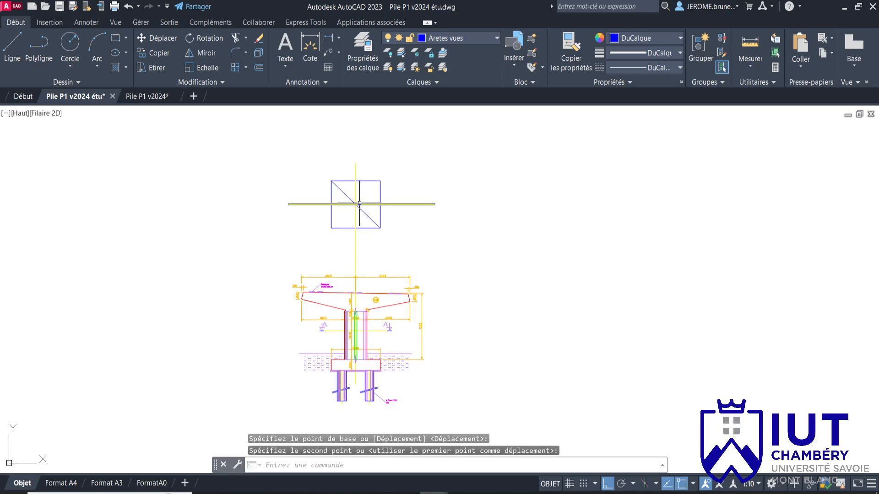
Step: Delete the diagonal construction line inside the footing rectangle
{"action": "key", "text": "Escape"}
{"action": "left_click", "coordinate": [345, 191]}
{"action": "key", "text": "Delete"}
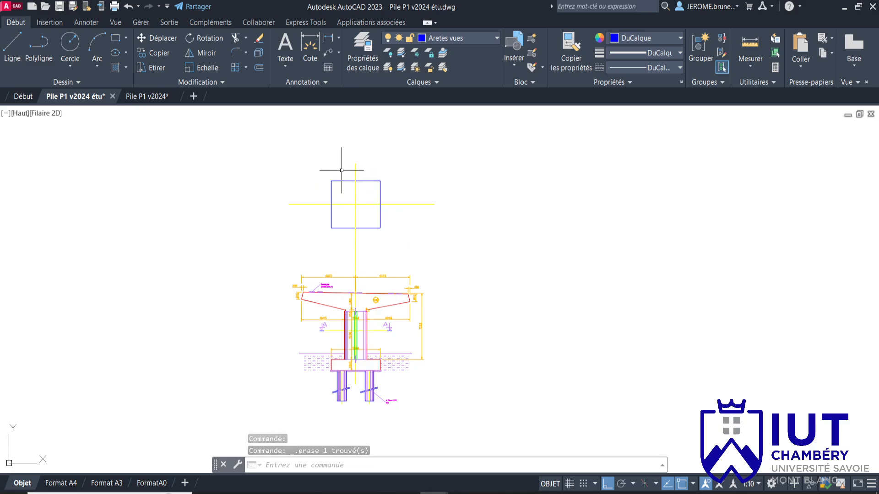
Step: Switch to Pile P1 Etudiant.pdf in Acrobat, examine the pier shaft's plan dimensions, and return to Pile P1 v2024 étu.dwg in AutoCAD
{"action": "scroll", "coordinate": [377, 223], "scroll_direction": "up", "scroll_amount": 4}
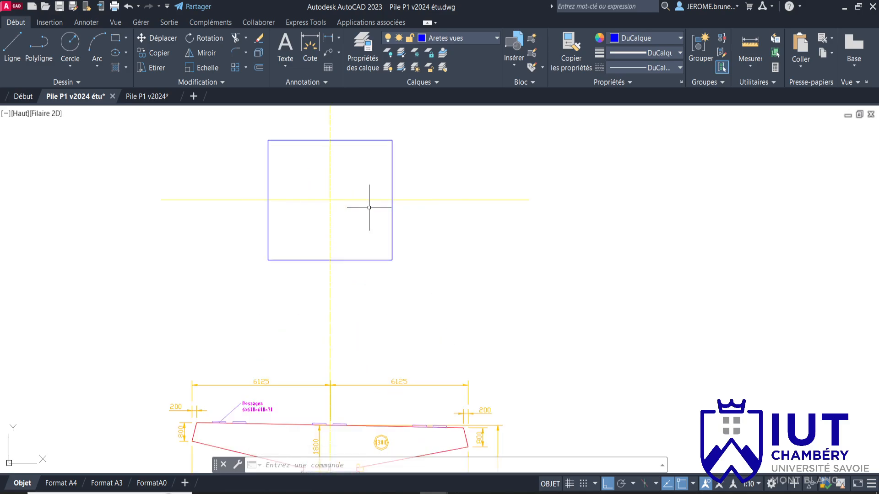
{"action": "scroll", "coordinate": [369, 192], "scroll_direction": "down", "scroll_amount": 2}
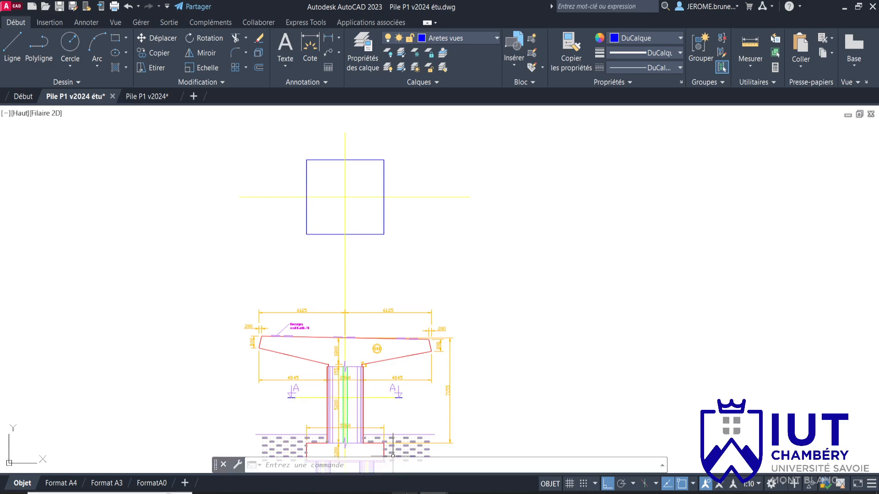
{"action": "mouse_move", "coordinate": [406, 493]}
{"action": "left_click", "coordinate": [344, 456]}
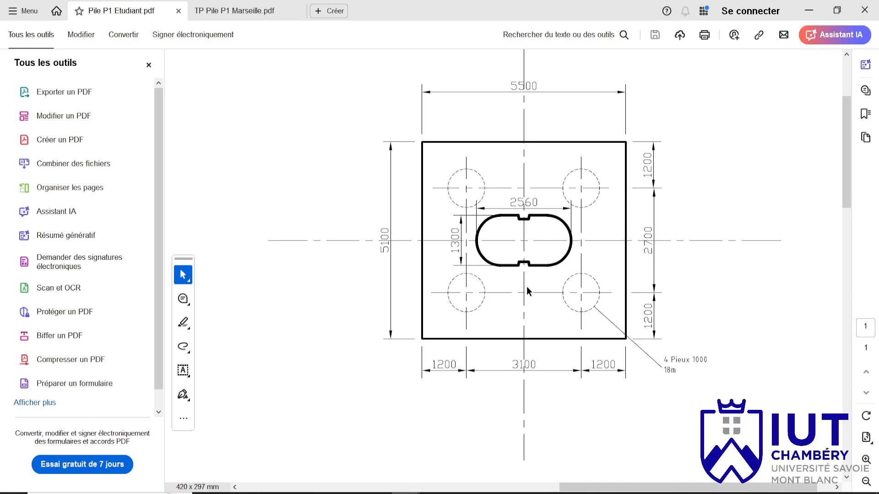
{"action": "left_click", "coordinate": [434, 493]}
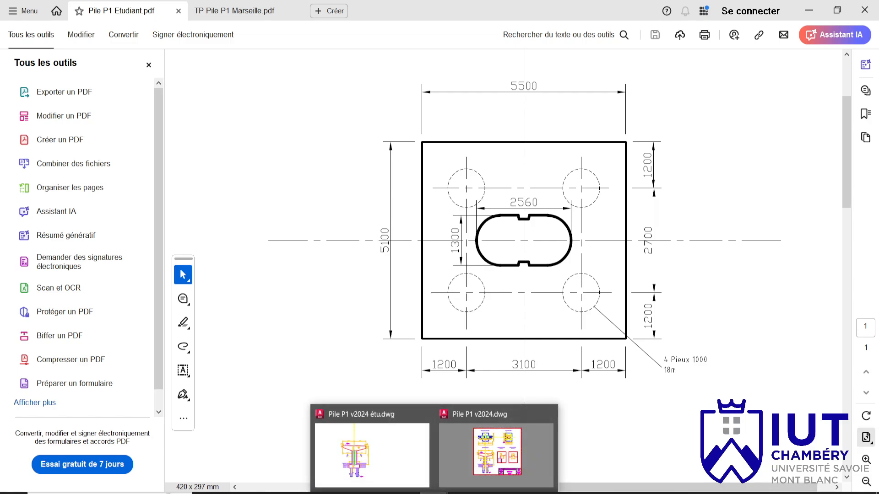
{"action": "left_click", "coordinate": [372, 455]}
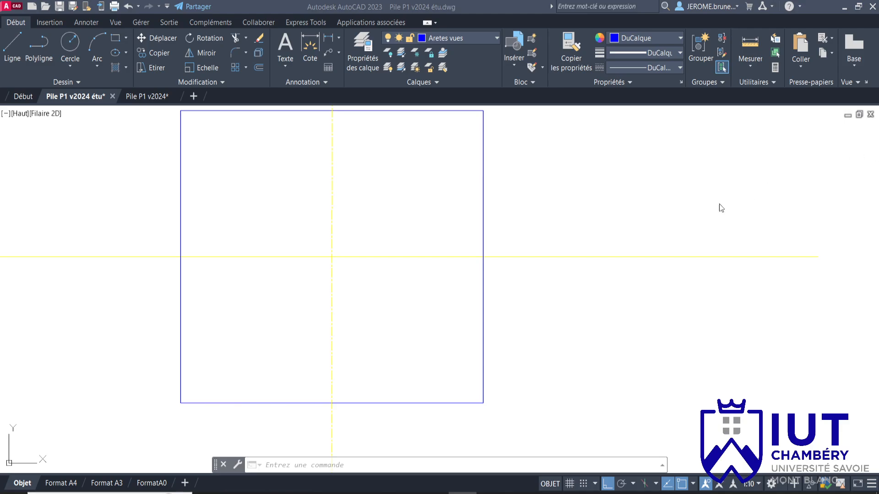
Step: Draw a 2560 by 1300 rectangle on the Aretes coupées layer inside the footing outline for the pier shaft section
{"action": "left_click", "coordinate": [492, 39]}
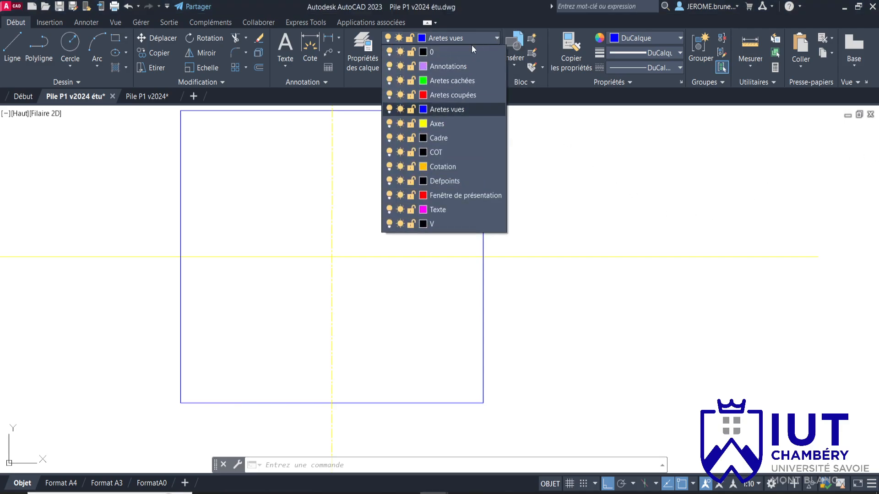
{"action": "left_click", "coordinate": [440, 95]}
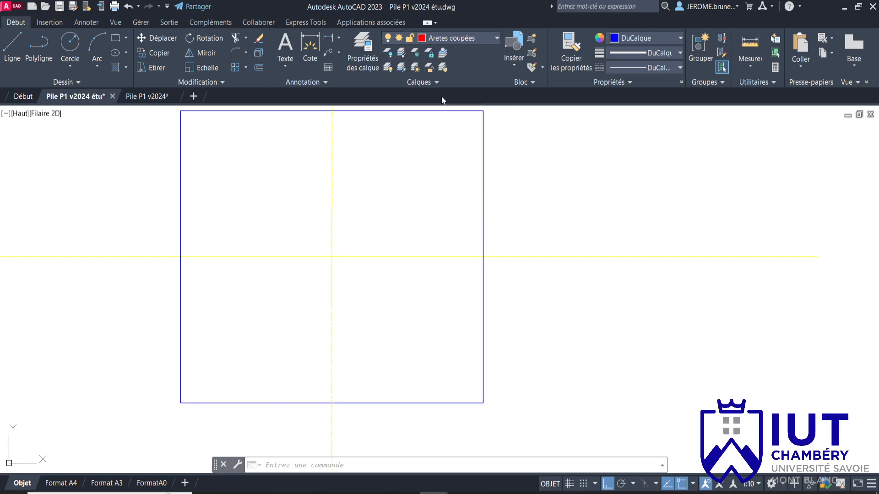
{"action": "left_click", "coordinate": [114, 38]}
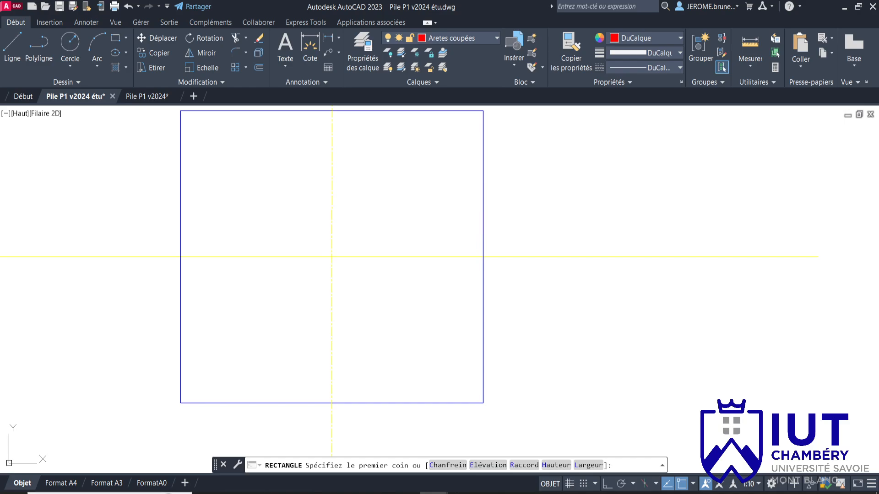
{"action": "left_click", "coordinate": [254, 210]}
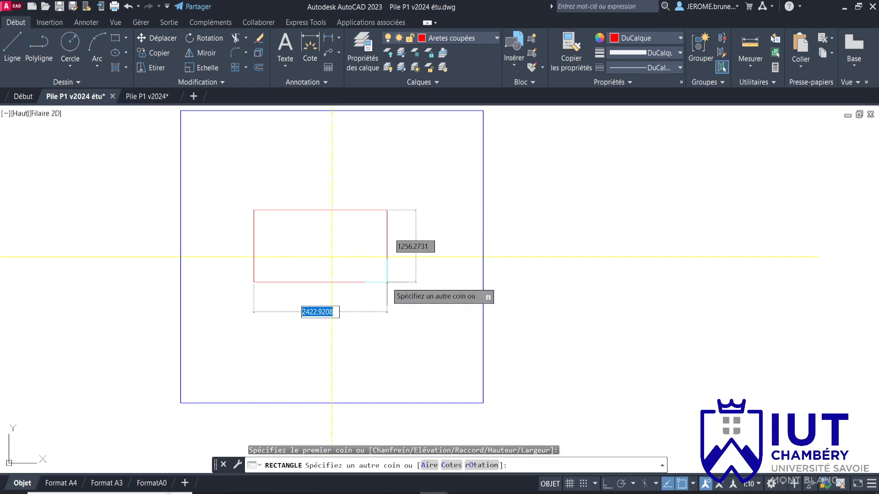
{"action": "type", "text": "2"}
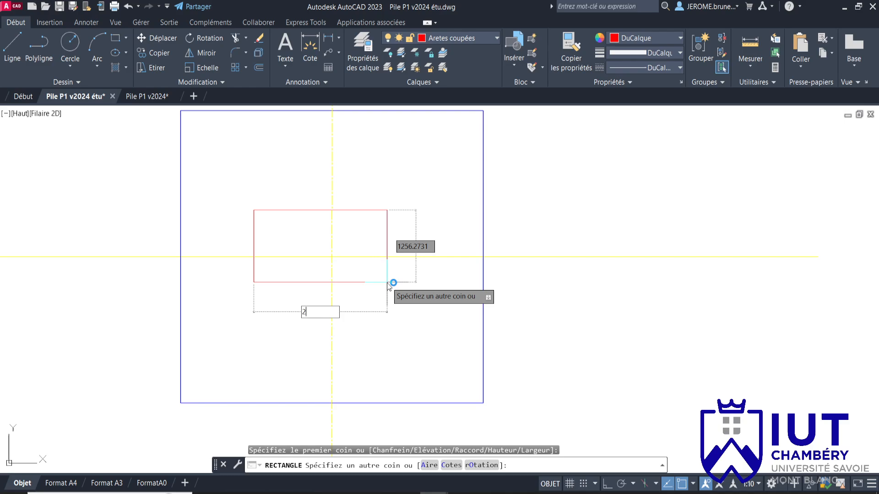
{"action": "type", "text": "560"}
{"action": "key", "text": "Tab"}
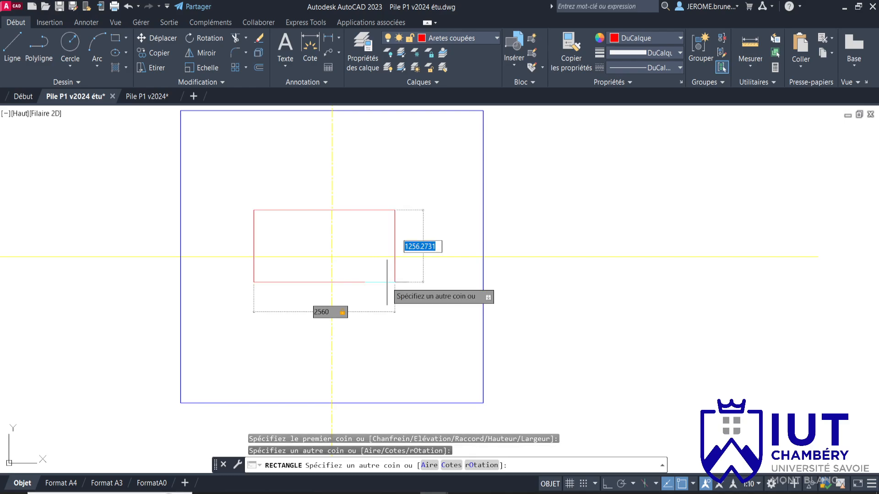
{"action": "type", "text": "1300"}
{"action": "key", "text": "Return"}
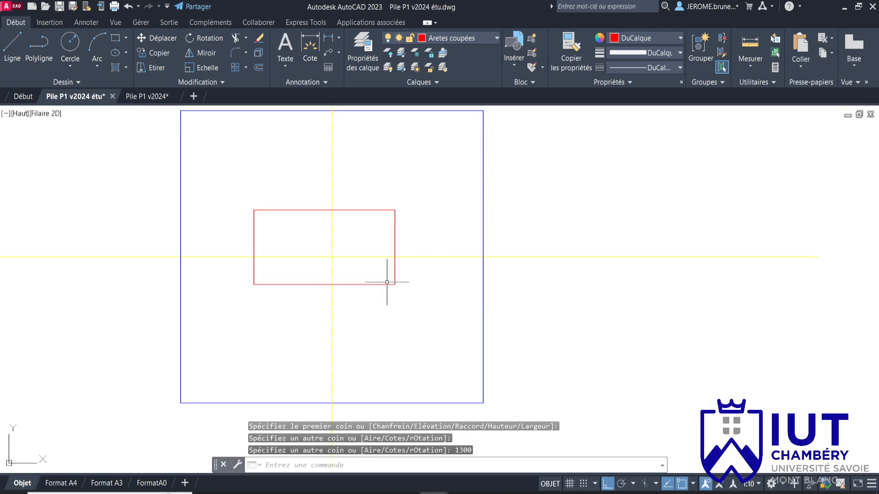
Step: Draw a diagonal construction line from the upper-left to the lower-right corner of the shaft rectangle
{"action": "left_click", "coordinate": [13, 44]}
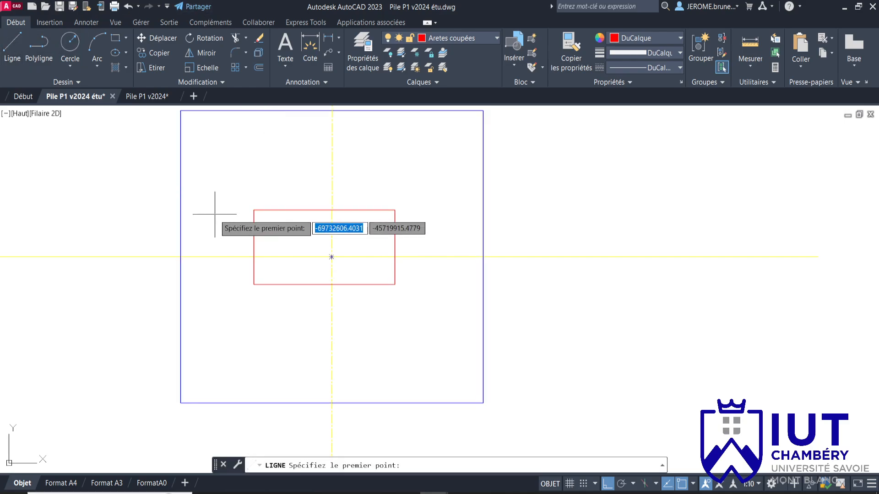
{"action": "left_click", "coordinate": [254, 180]}
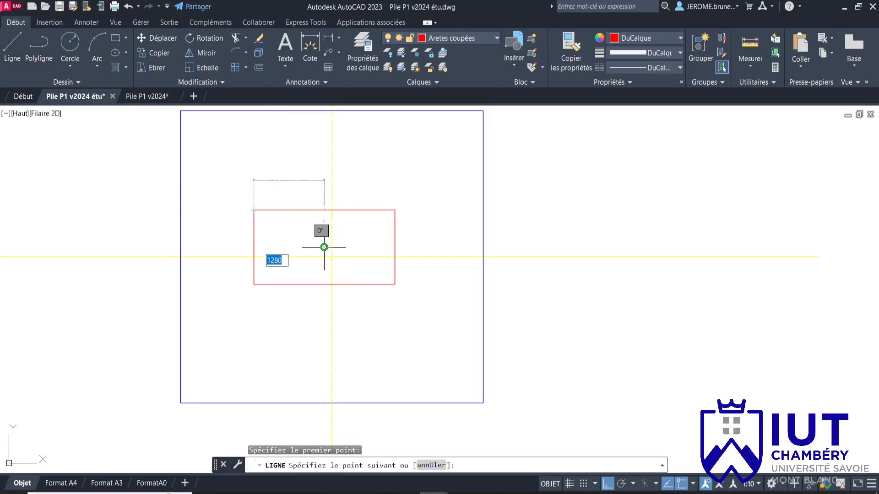
{"action": "left_click", "coordinate": [395, 284]}
{"action": "key", "text": "Escape"}
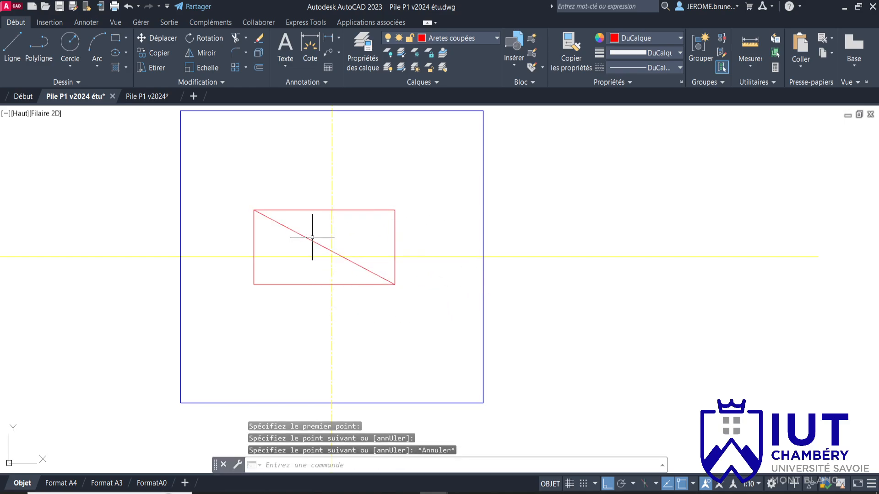
Step: Move the shaft rectangle and its diagonal from the diagonal's midpoint to the intersection of the two axes
{"action": "left_click", "coordinate": [306, 229]}
{"action": "left_click", "coordinate": [241, 204]}
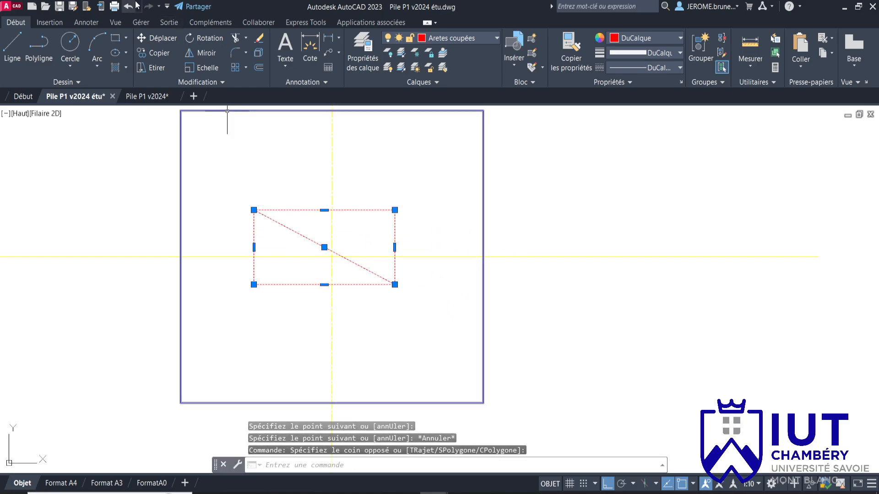
{"action": "left_click", "coordinate": [145, 38]}
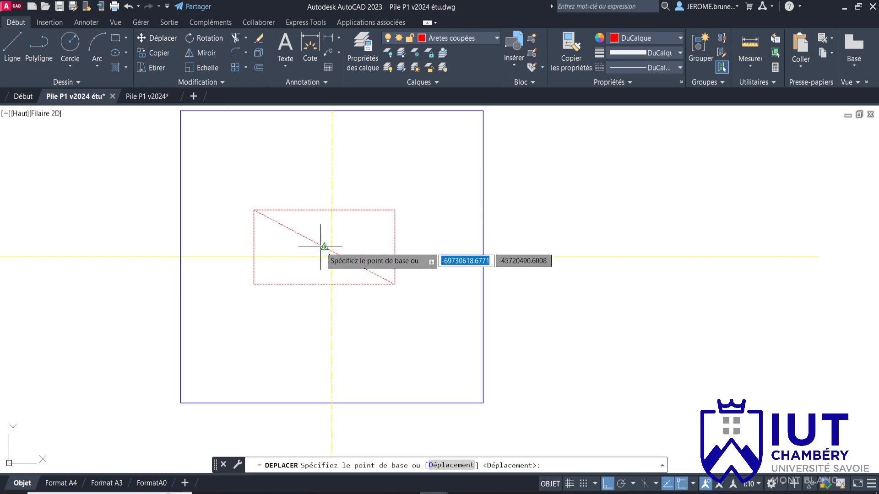
{"action": "left_click", "coordinate": [324, 248]}
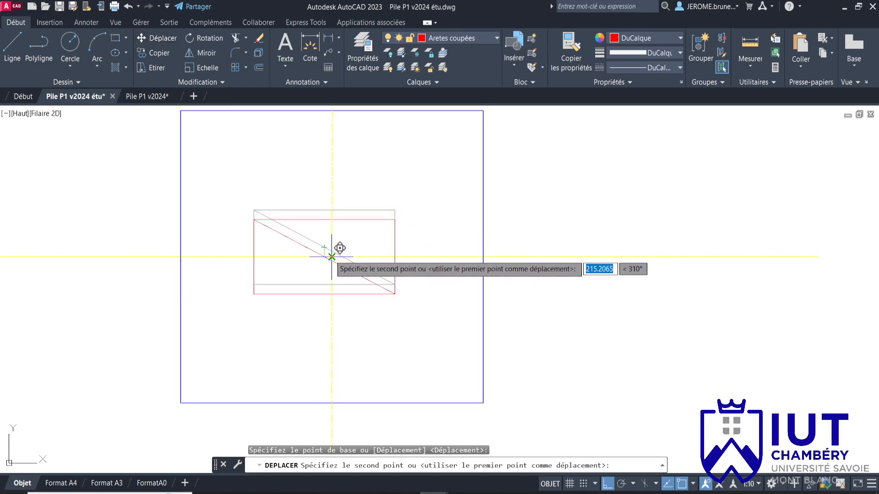
{"action": "left_click", "coordinate": [332, 257]}
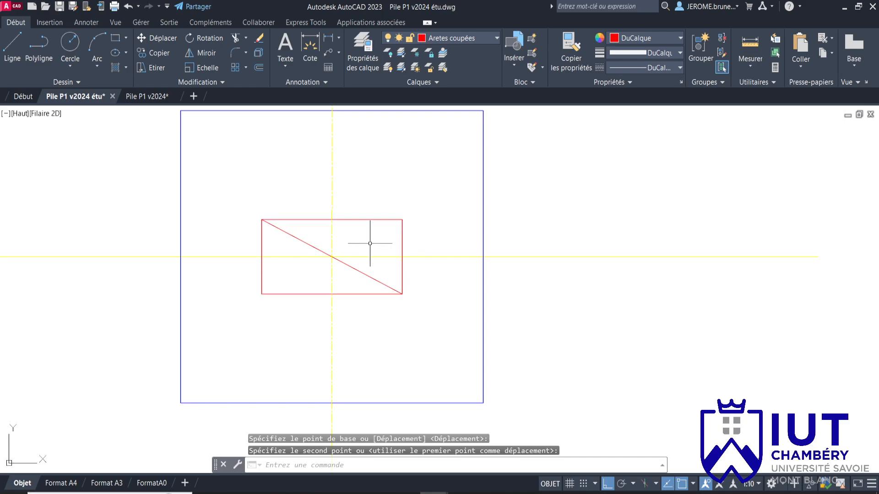
Step: Draw a circle centred on the midpoint of the shaft rectangle's right edge, with its radius reaching the upper-right corner
{"action": "left_click", "coordinate": [116, 38]}
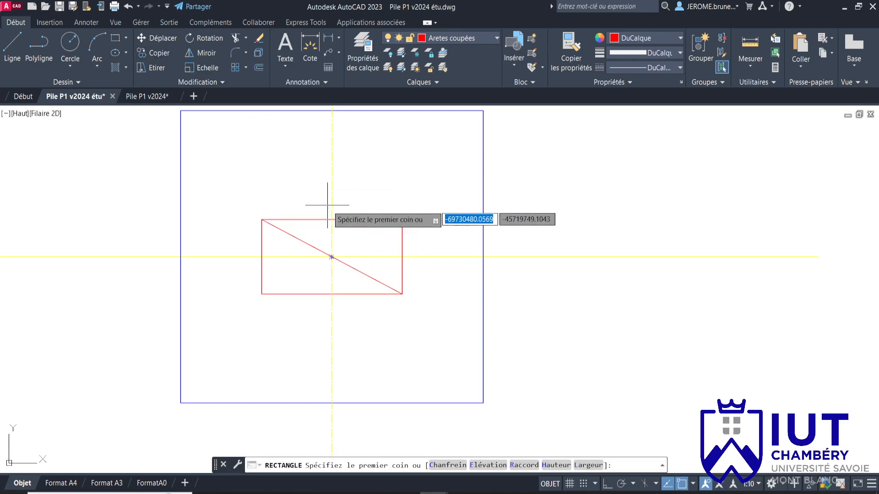
{"action": "key", "text": "Escape"}
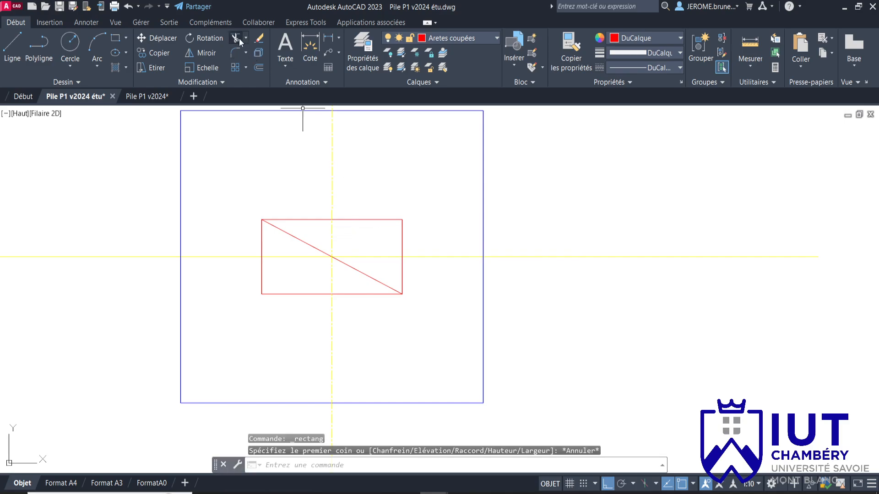
{"action": "left_click", "coordinate": [70, 42]}
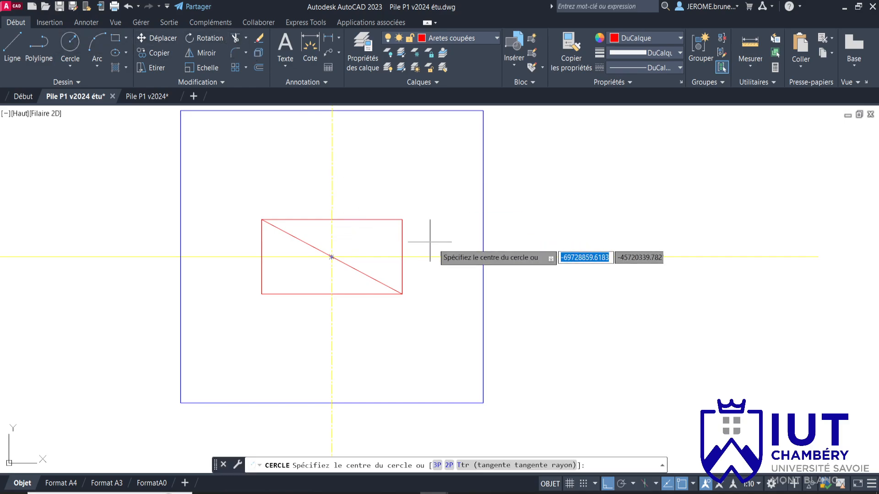
{"action": "left_click", "coordinate": [402, 257]}
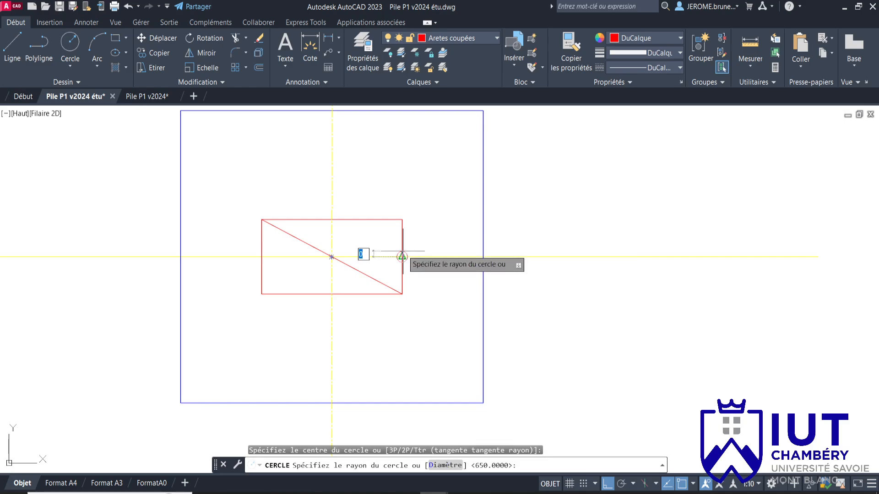
{"action": "left_click", "coordinate": [402, 220]}
{"action": "key", "text": "Escape"}
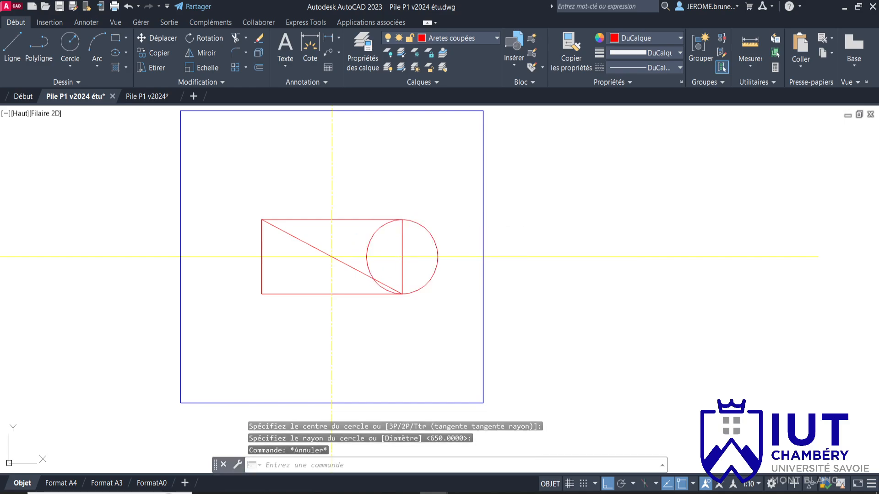
Step: Move the circle from its right quadrant point to the midpoint of the shaft rectangle's right edge
{"action": "left_click", "coordinate": [428, 232]}
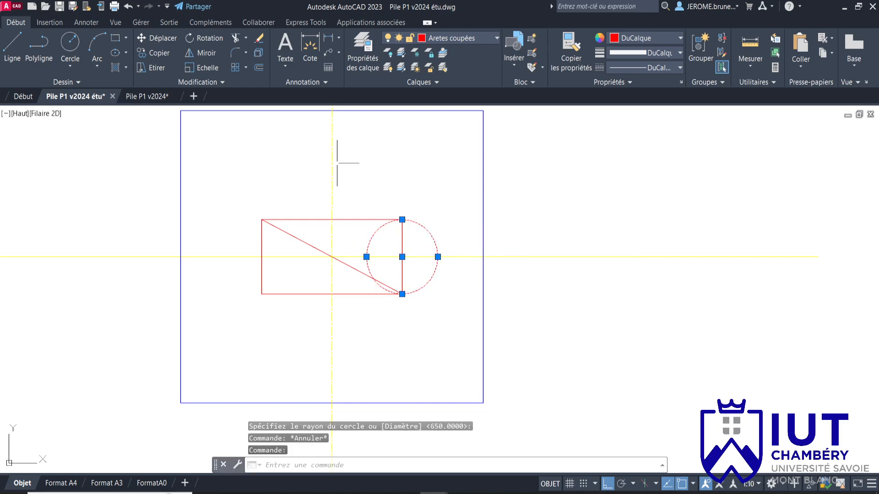
{"action": "left_click", "coordinate": [157, 38]}
{"action": "left_click", "coordinate": [438, 257]}
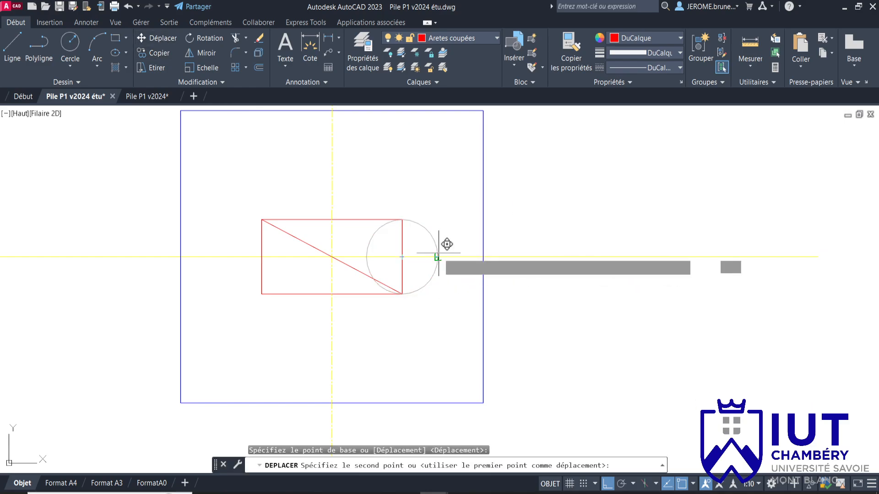
{"action": "left_click", "coordinate": [402, 257]}
{"action": "key", "text": "Escape"}
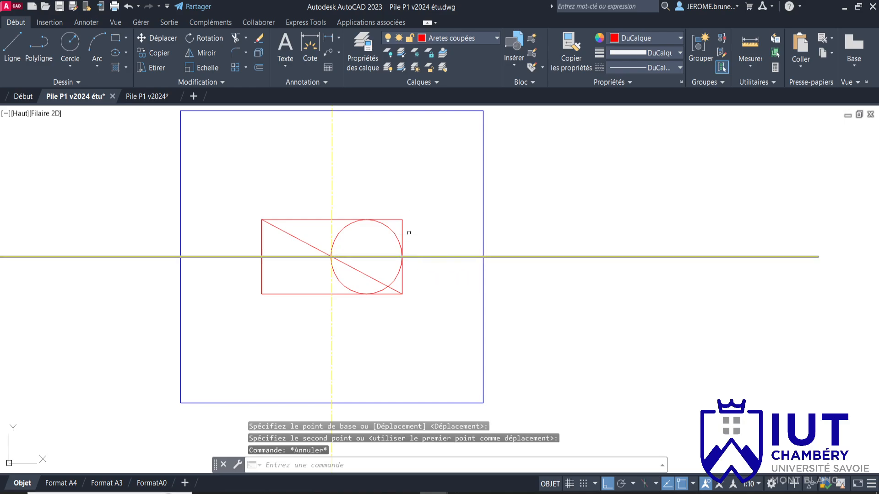
Step: Trim away the left half of the circle, using the shaft rectangle as the cutting edge
{"action": "scroll", "coordinate": [366, 231], "scroll_direction": "up", "scroll_amount": 4}
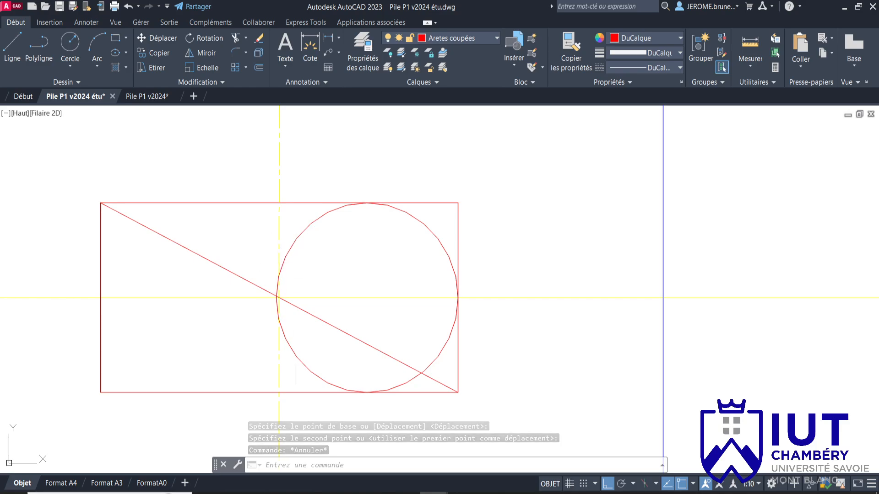
{"action": "left_click", "coordinate": [426, 202]}
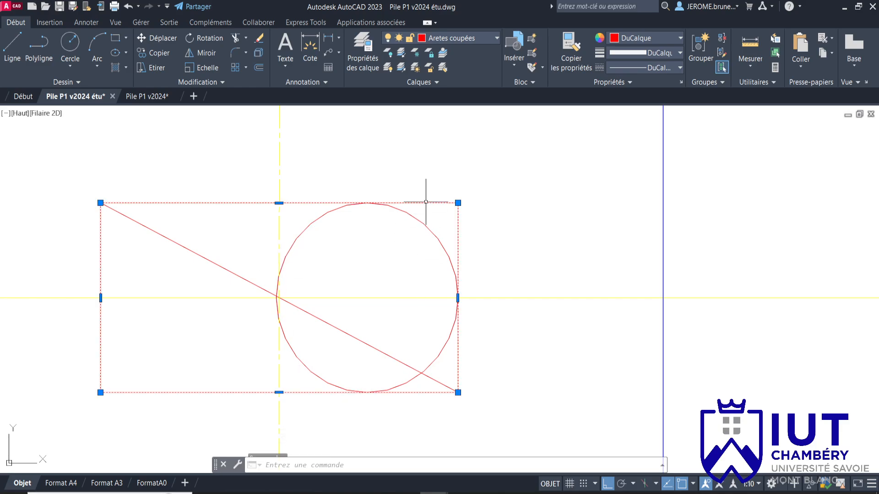
{"action": "left_click", "coordinate": [247, 39]}
{"action": "left_click", "coordinate": [256, 58]}
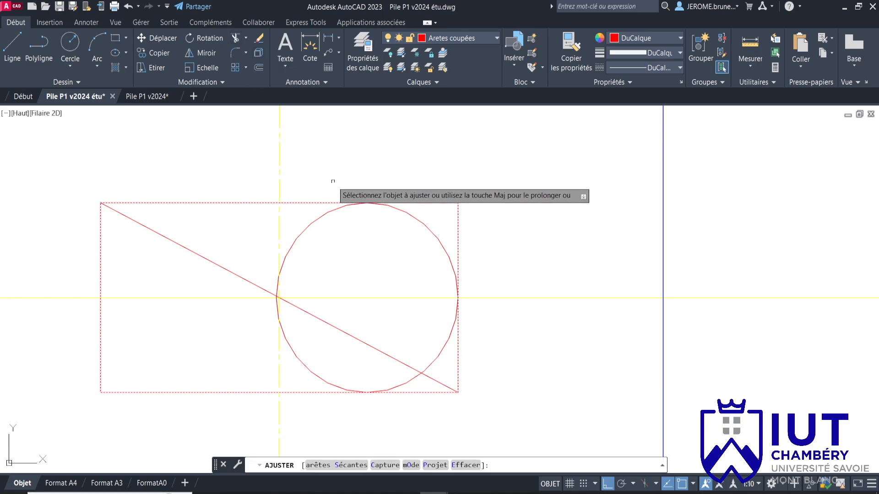
{"action": "left_click", "coordinate": [327, 214]}
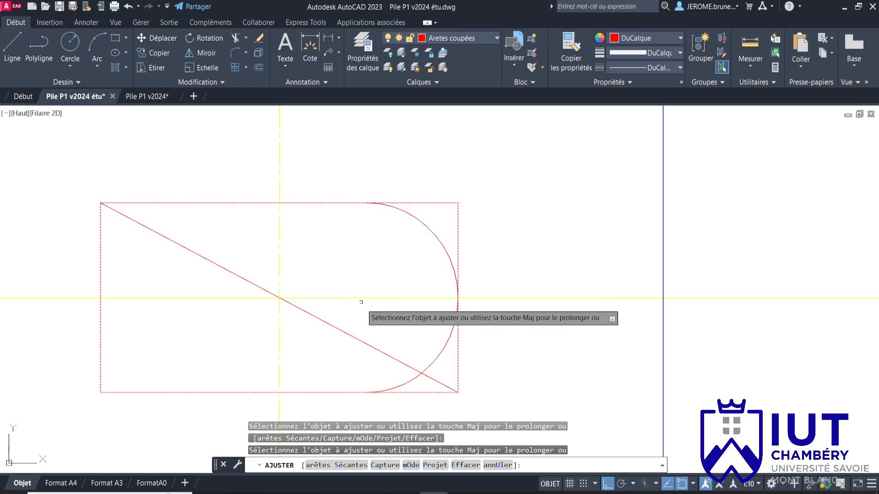
{"action": "key", "text": "Escape"}
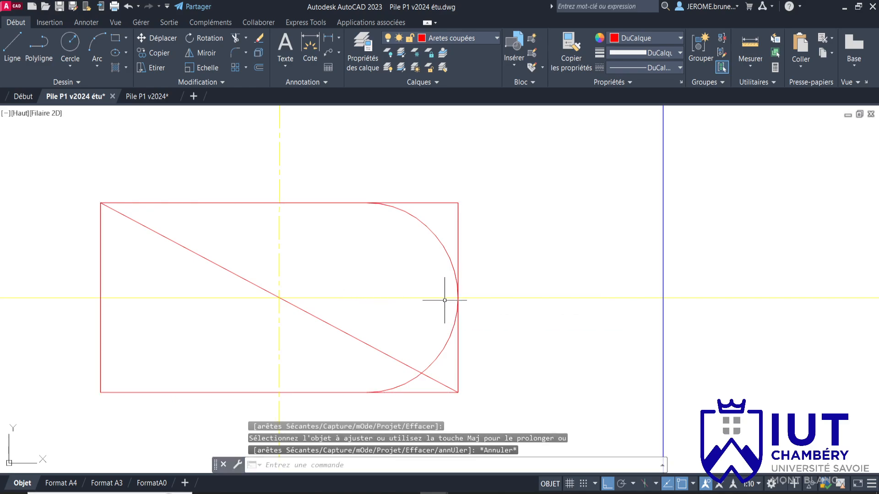
Step: Trim away the lower half of the remaining arc, using the horizontal axis as the cutting edge
{"action": "left_click", "coordinate": [428, 298]}
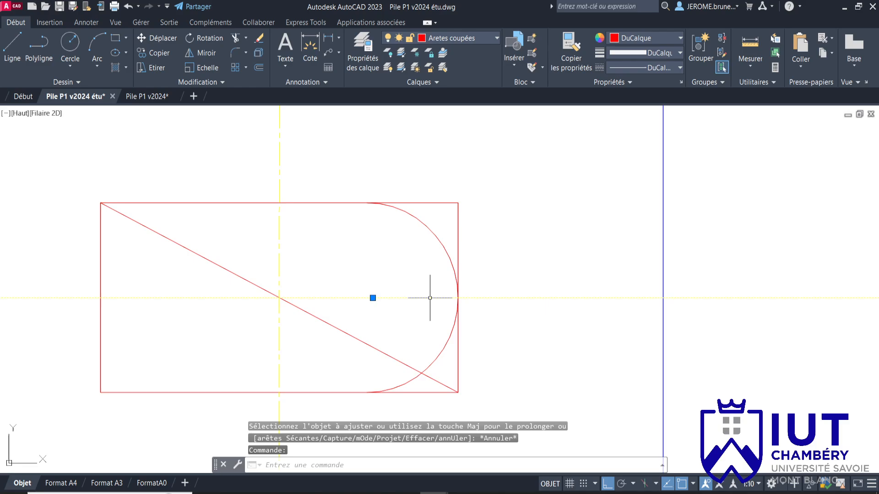
{"action": "left_click", "coordinate": [237, 39]}
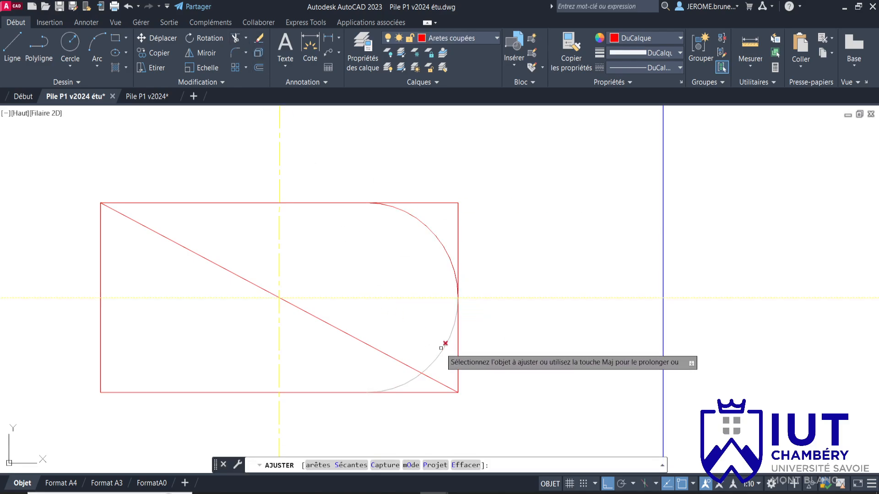
{"action": "left_click", "coordinate": [441, 348]}
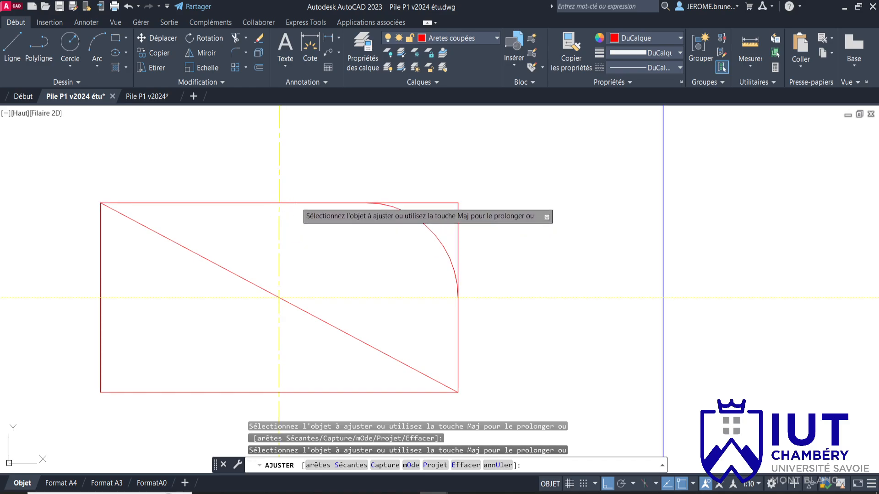
{"action": "key", "text": "Escape"}
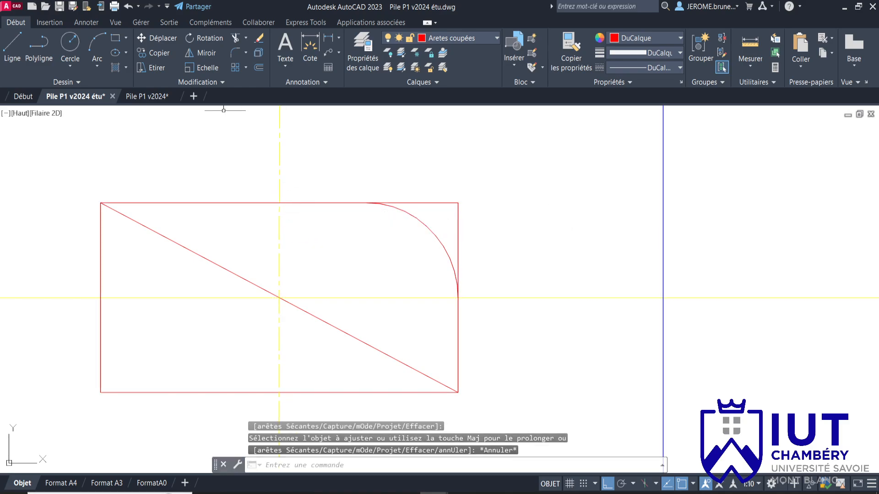
Step: Draw a 300 by 100 rectangle just above the shaft rectangle, left of the vertical axis
{"action": "left_click", "coordinate": [115, 43]}
{"action": "left_click", "coordinate": [232, 158]}
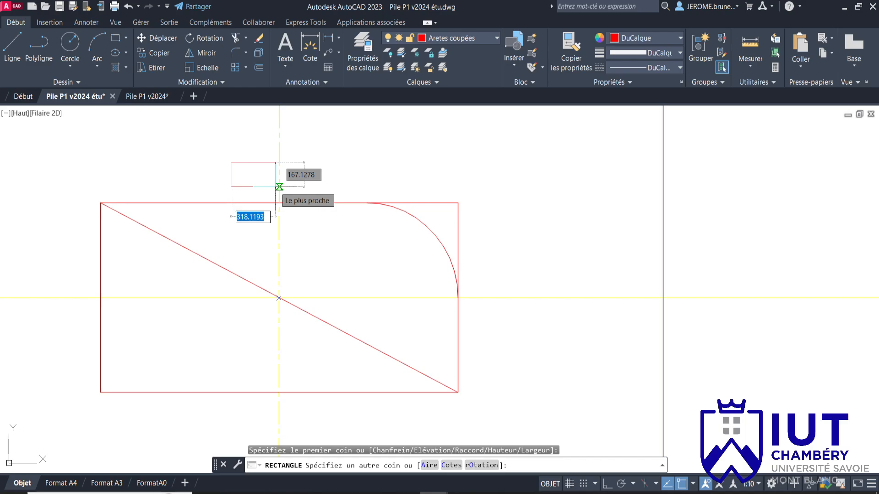
{"action": "type", "text": "300"}
{"action": "key", "text": "Tab"}
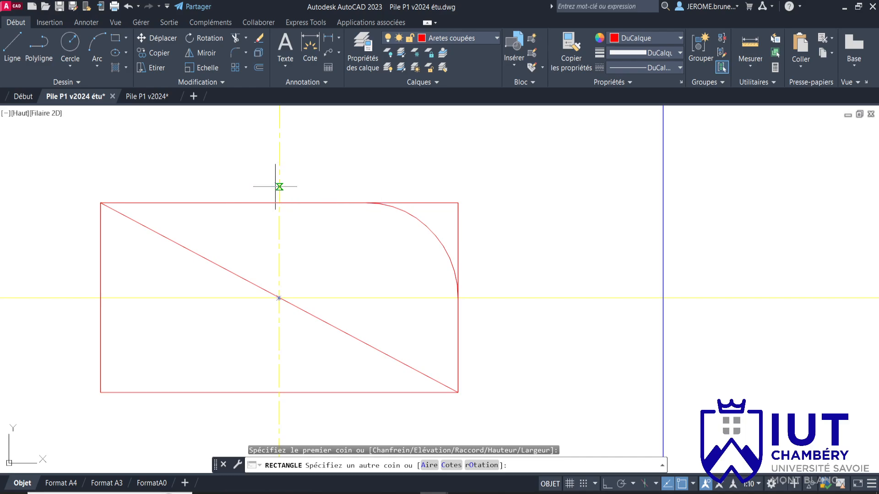
{"action": "type", "text": "100"}
{"action": "key", "text": "Return"}
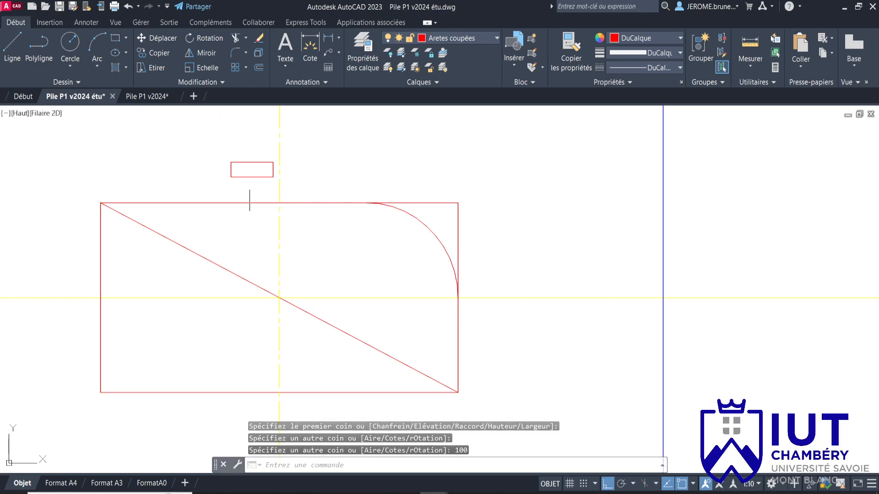
Step: Move the 300 by 100 rectangle from its top edge's midpoint to the intersection of the vertical axis and the shaft rectangle's top edge
{"action": "left_click", "coordinate": [247, 159]}
{"action": "left_click", "coordinate": [241, 169]}
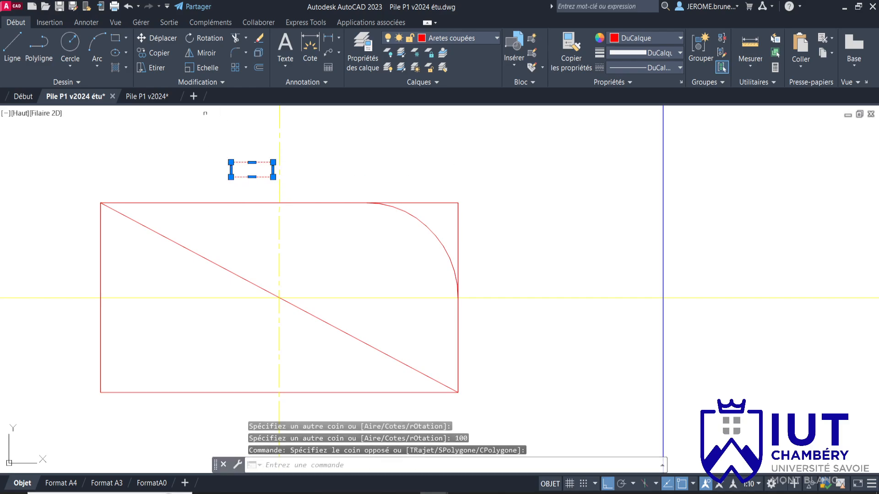
{"action": "left_click", "coordinate": [147, 38]}
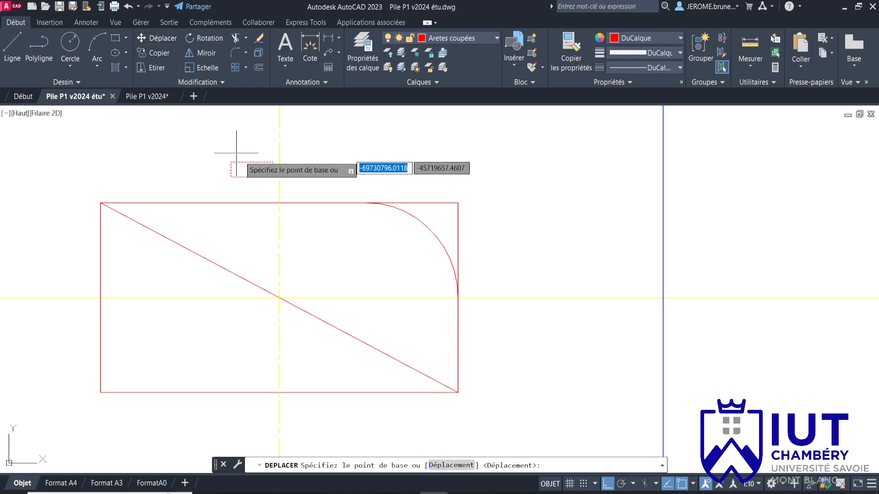
{"action": "left_click", "coordinate": [252, 169]}
{"action": "left_click", "coordinate": [280, 210]}
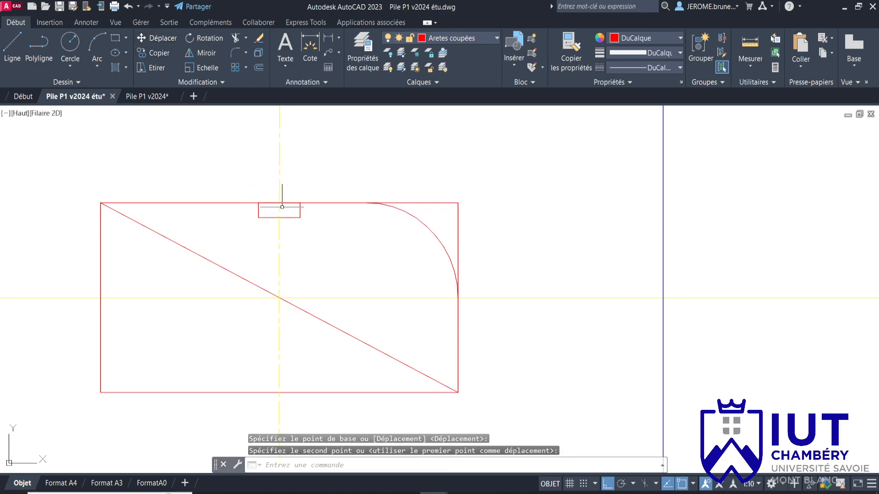
Step: Draw a second rectangle, 100 high and slightly narrower than the first, below the 300 by 100 rectangle, and select it
{"action": "left_click", "coordinate": [115, 40]}
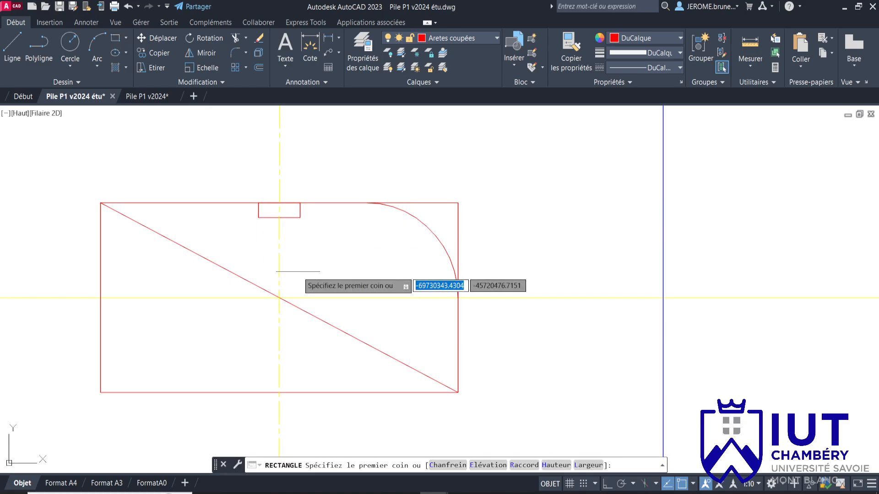
{"action": "left_click", "coordinate": [262, 236]}
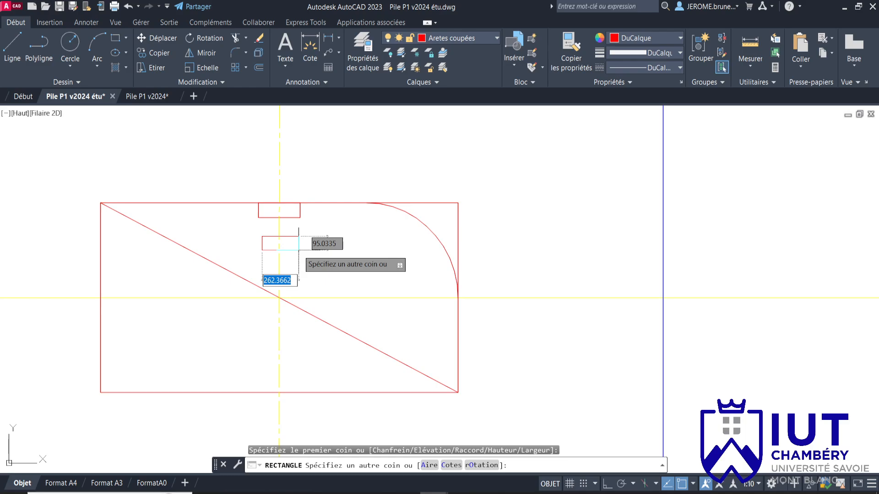
{"action": "type", "text": "2"}
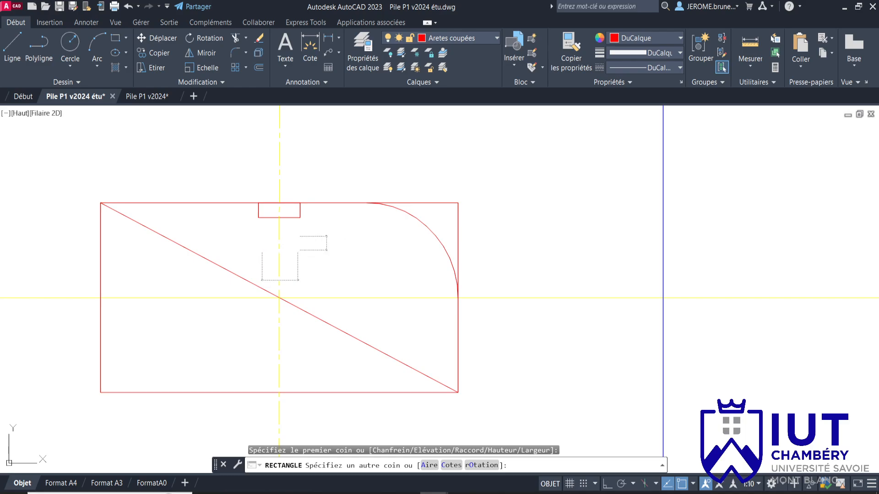
{"action": "type", "text": "100"}
{"action": "key", "text": "Return"}
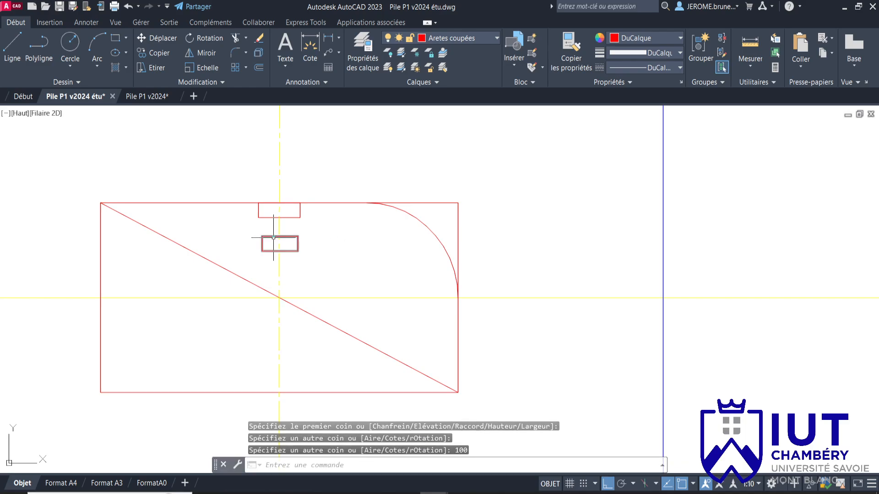
{"action": "left_click", "coordinate": [274, 237]}
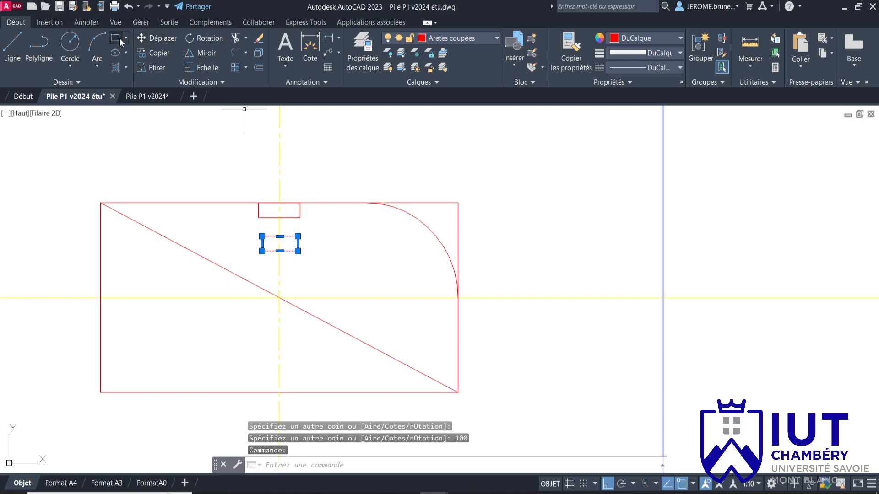
Step: Move the narrower rectangle from its top edge's midpoint to the intersection of the vertical axis and the shaft rectangle's top edge
{"action": "left_click", "coordinate": [156, 38]}
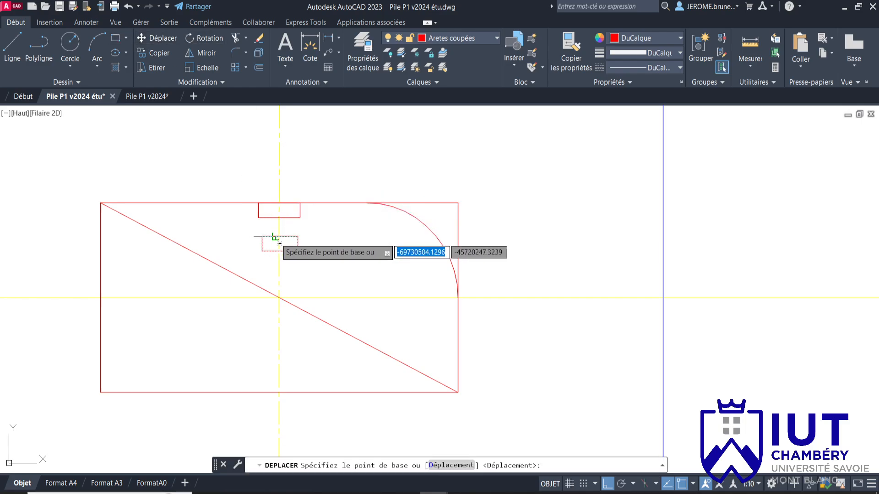
{"action": "scroll", "coordinate": [277, 236], "scroll_direction": "up", "scroll_amount": 10}
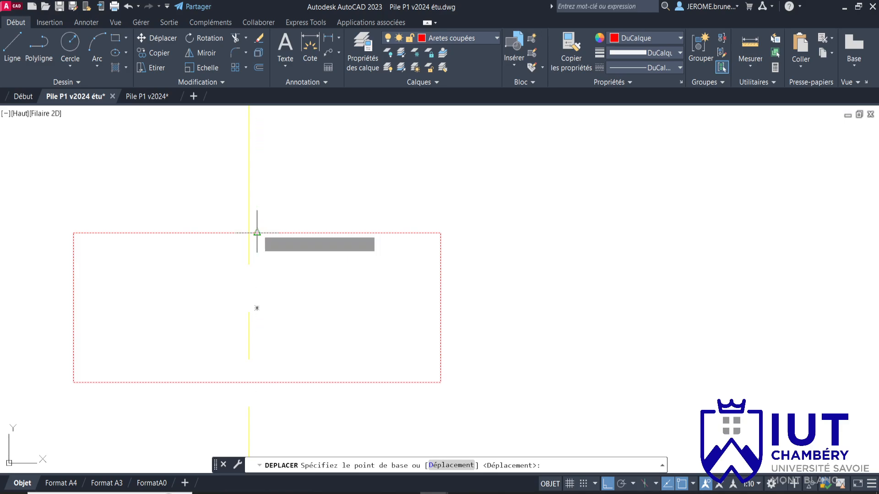
{"action": "left_click", "coordinate": [256, 233]}
{"action": "scroll", "coordinate": [257, 229], "scroll_direction": "down", "scroll_amount": 8}
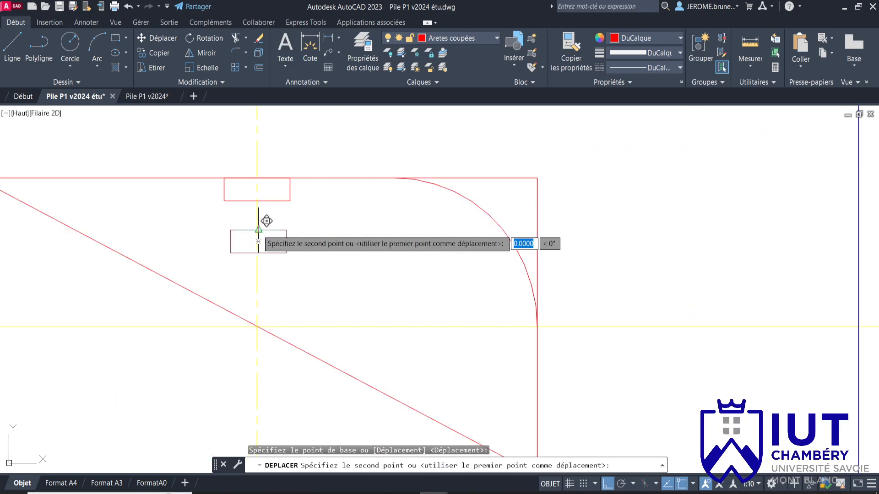
{"action": "left_click", "coordinate": [257, 177]}
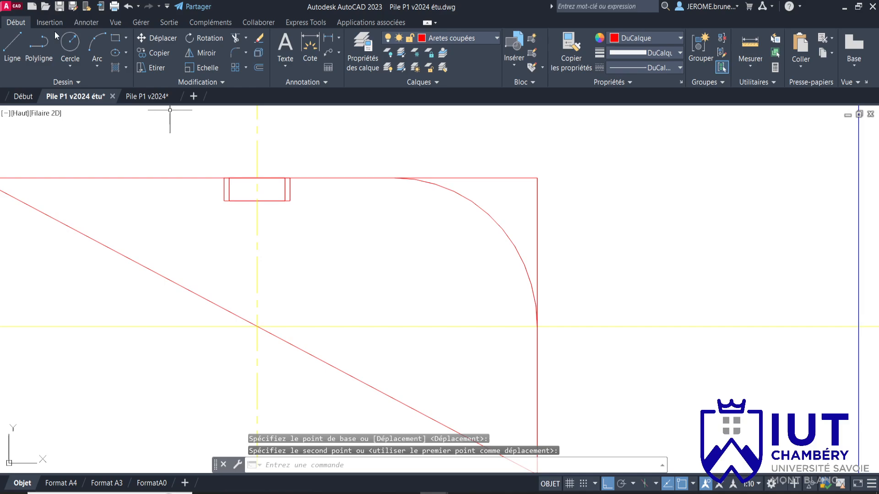
Step: Draw a polyline from the recess's bottom midpoint through the inner rectangle's lower-right corner and outer rectangle's upper-right corner to the arc's upper end
{"action": "left_click", "coordinate": [39, 46]}
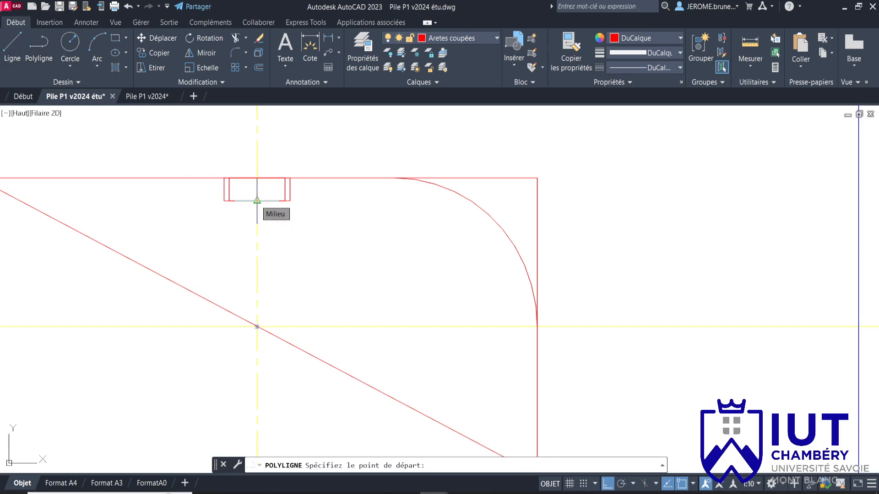
{"action": "left_click", "coordinate": [257, 200]}
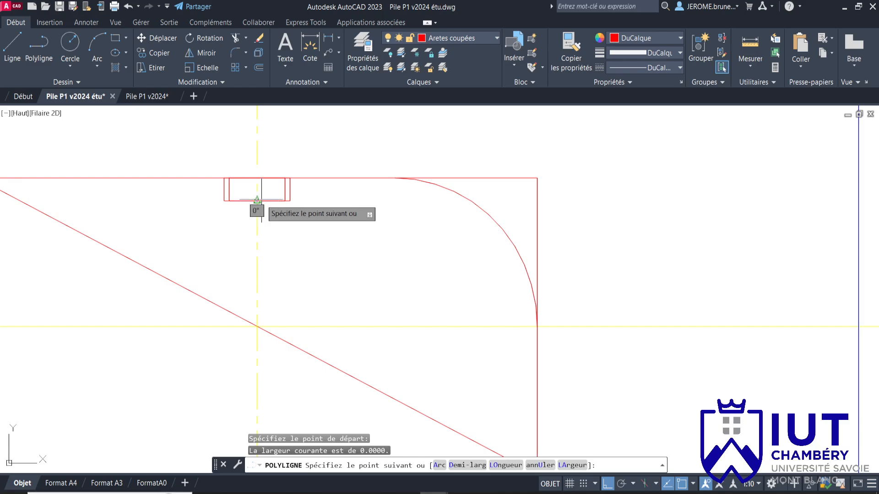
{"action": "left_click", "coordinate": [289, 178]}
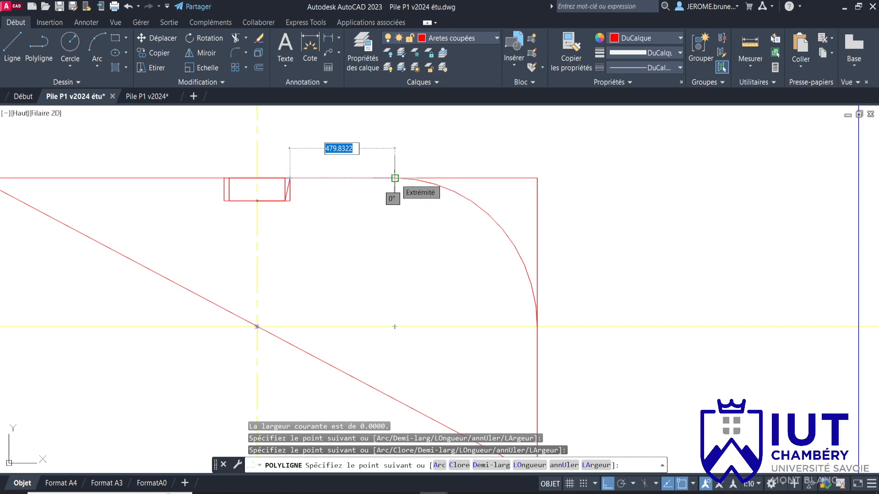
{"action": "left_click", "coordinate": [395, 178]}
{"action": "key", "text": "Escape"}
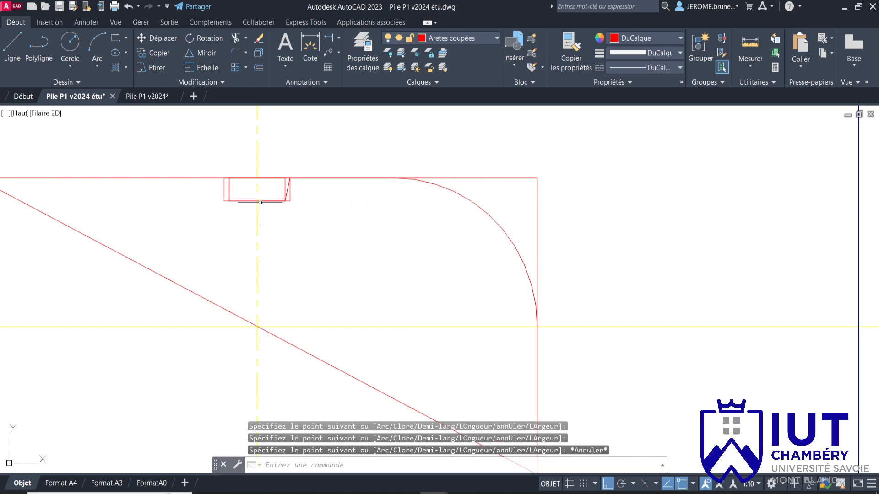
Step: Erase the construction geometry: the shaft rectangle, the two recess rectangles and the diagonal, keeping the polyline and arc
{"action": "left_click", "coordinate": [544, 190]}
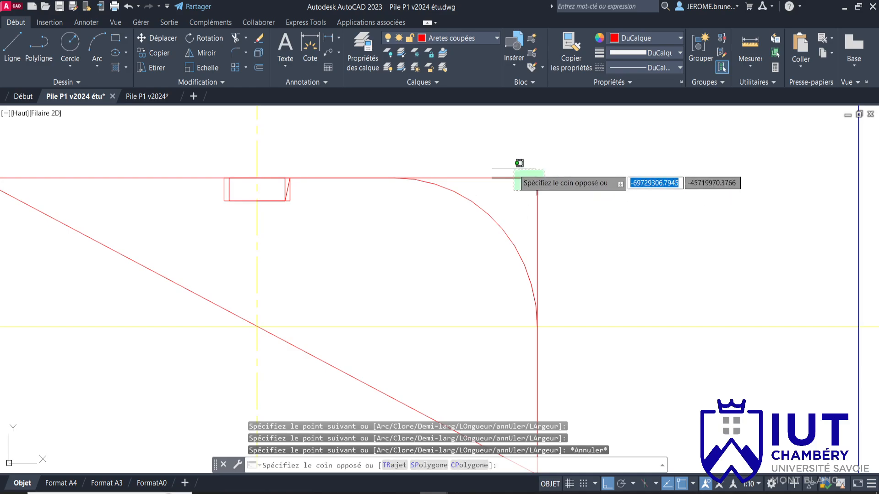
{"action": "left_click", "coordinate": [514, 169]}
{"action": "key", "text": "Delete"}
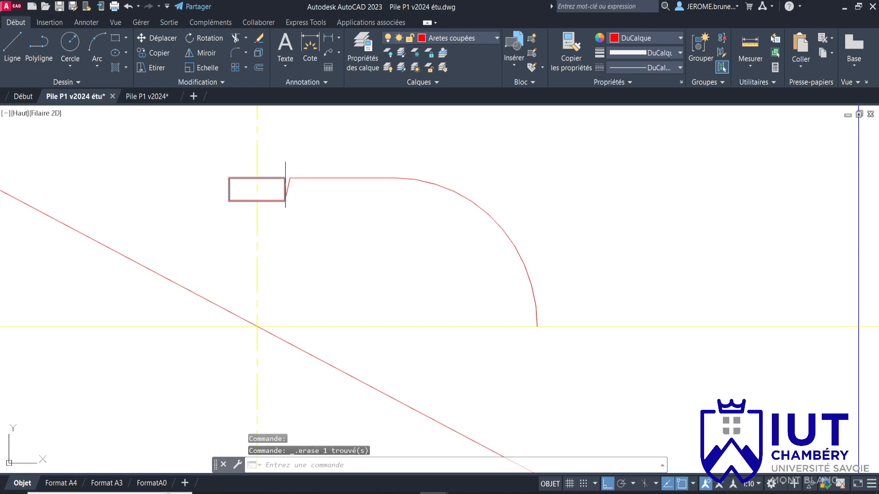
{"action": "left_click", "coordinate": [290, 194]}
{"action": "key", "text": "Delete"}
{"action": "scroll", "coordinate": [372, 202], "scroll_direction": "down", "scroll_amount": 2}
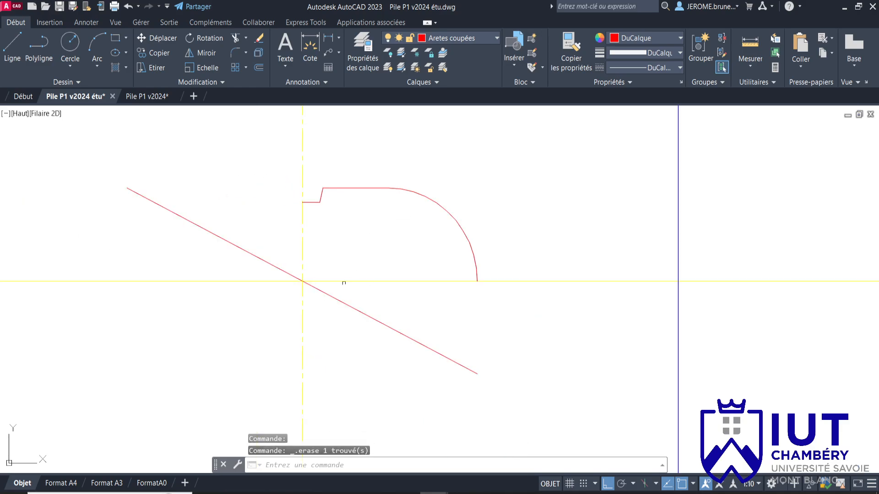
{"action": "left_click", "coordinate": [343, 304]}
{"action": "key", "text": "Delete"}
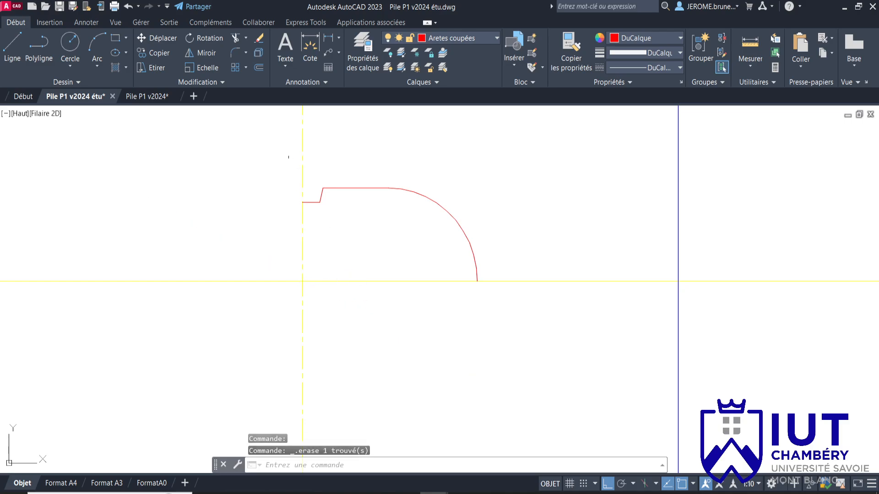
Step: Mirror the quarter outline, polyline and arc, about the vertical axis, keeping the source objects
{"action": "left_click", "coordinate": [275, 158]}
{"action": "left_click", "coordinate": [508, 315]}
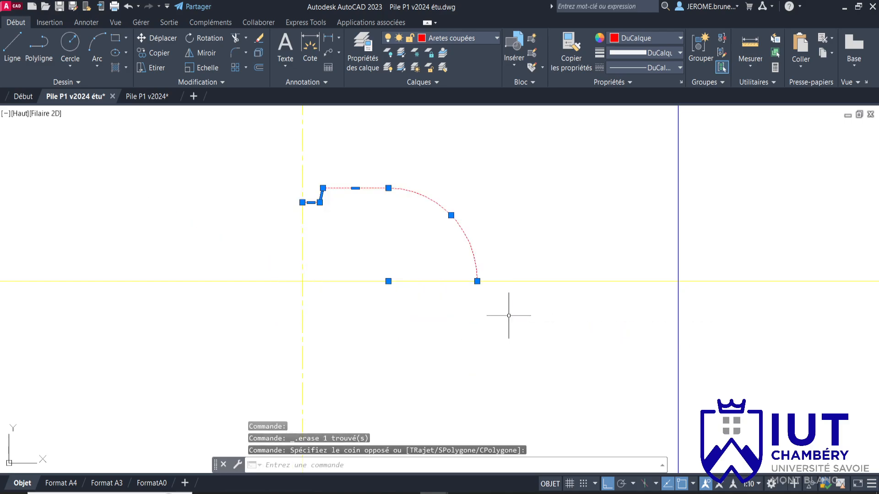
{"action": "left_click", "coordinate": [202, 55]}
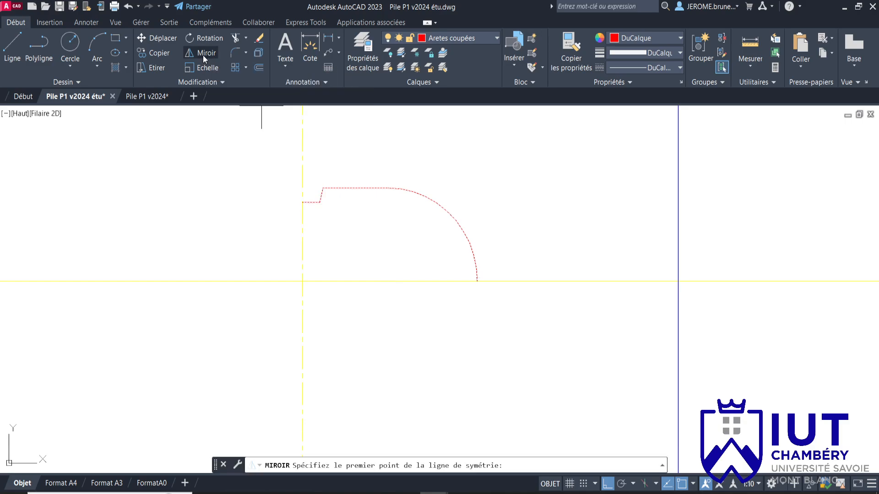
{"action": "left_click", "coordinate": [302, 201]}
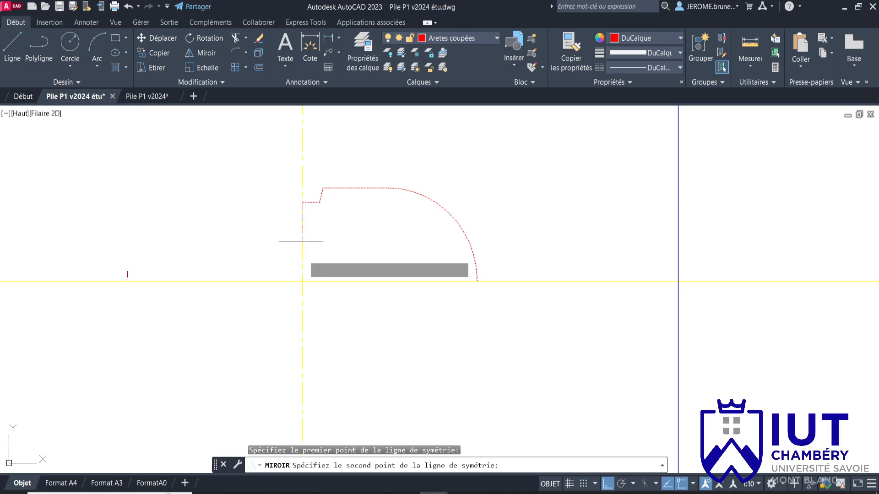
{"action": "left_click", "coordinate": [303, 281]}
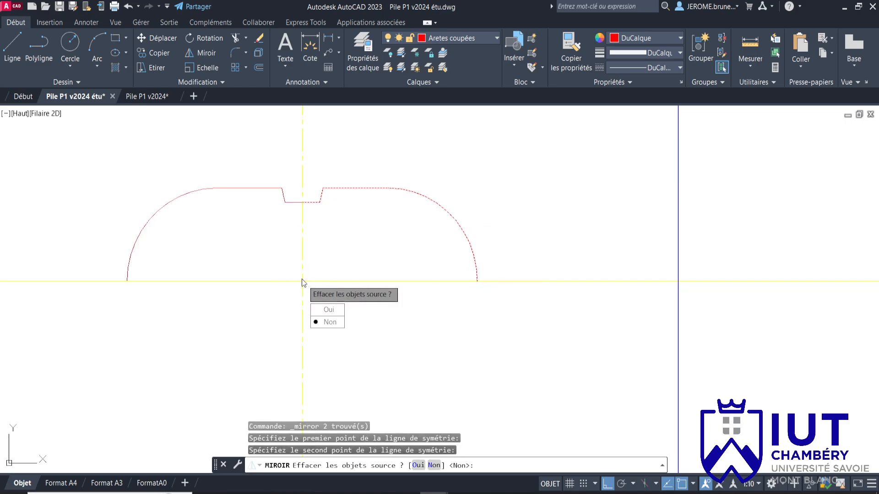
{"action": "left_click", "coordinate": [328, 322]}
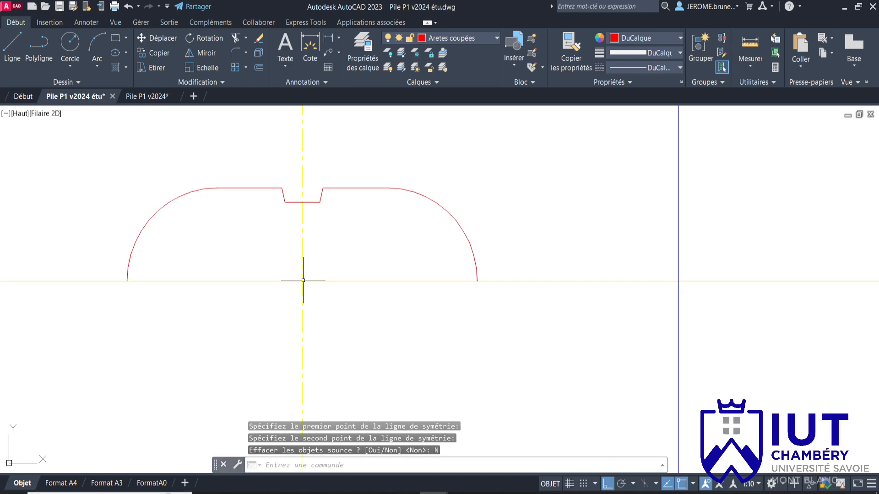
Step: Mirror the upper half of the shaft outline about the horizontal axis, keeping the source objects
{"action": "left_click", "coordinate": [85, 164]}
{"action": "left_click", "coordinate": [500, 318]}
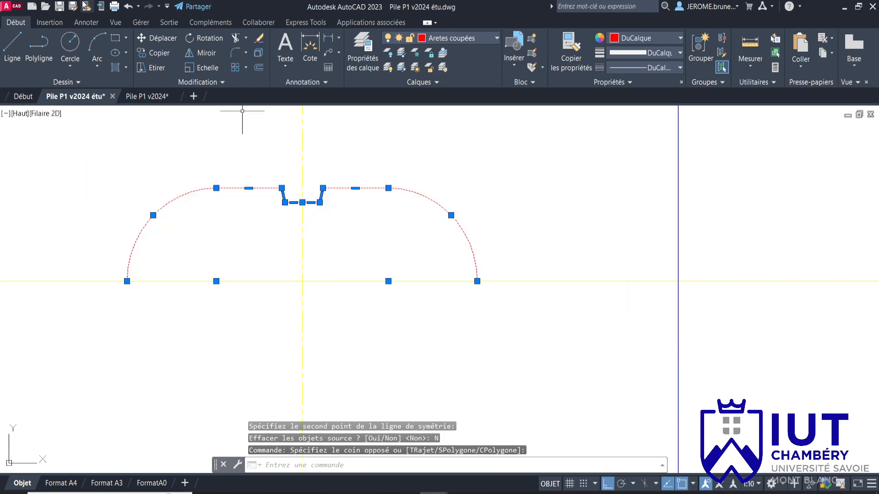
{"action": "left_click", "coordinate": [194, 55]}
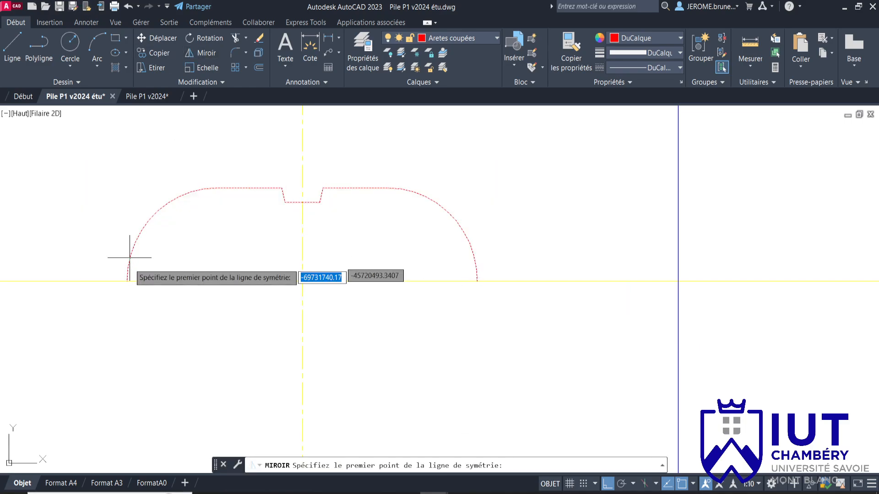
{"action": "left_click", "coordinate": [127, 281]}
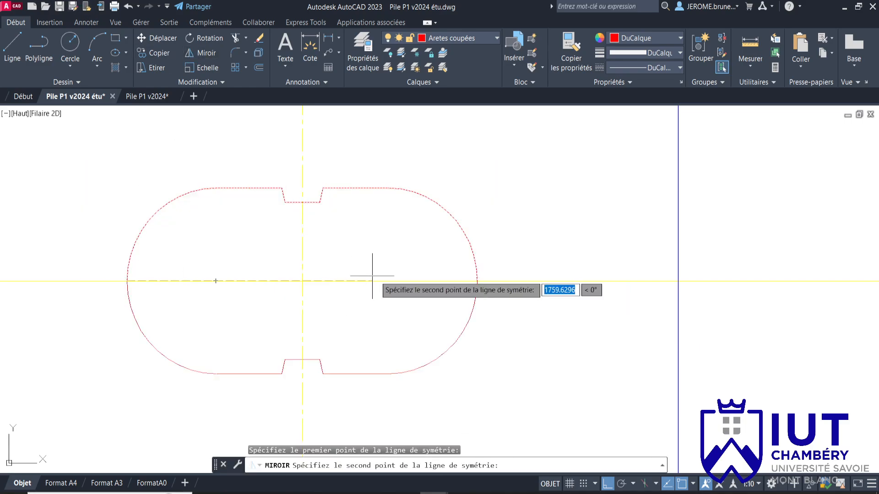
{"action": "left_click", "coordinate": [476, 281]}
{"action": "left_click", "coordinate": [486, 324]}
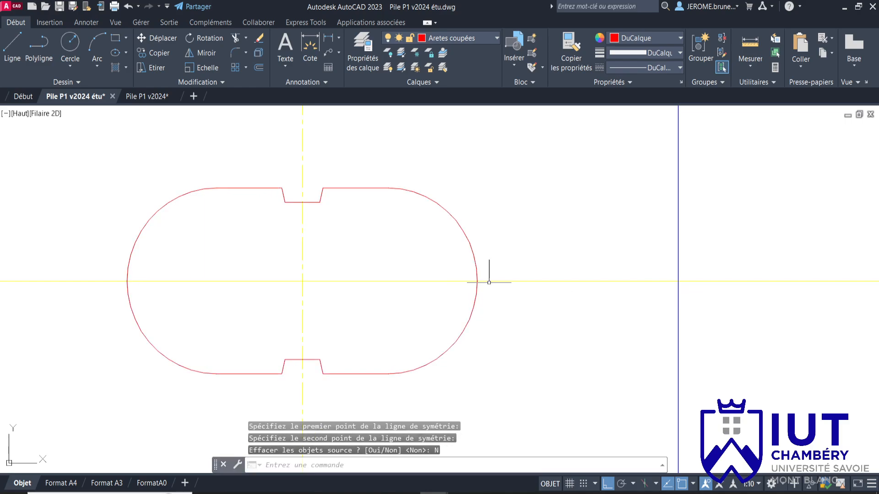
Step: Make Axes the current layer and draw a line along the footing's left edge from its upper to its lower corner
{"action": "scroll", "coordinate": [533, 262], "scroll_direction": "down", "scroll_amount": 4}
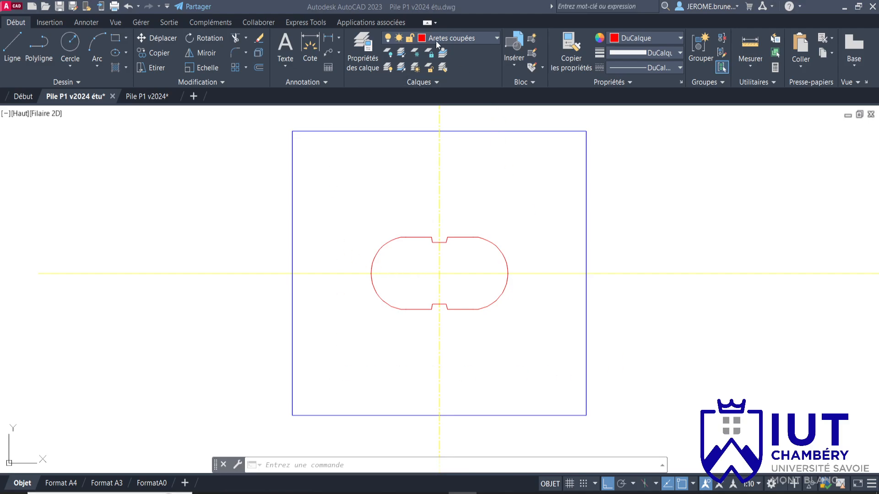
{"action": "left_click", "coordinate": [497, 42]}
{"action": "left_click", "coordinate": [432, 123]}
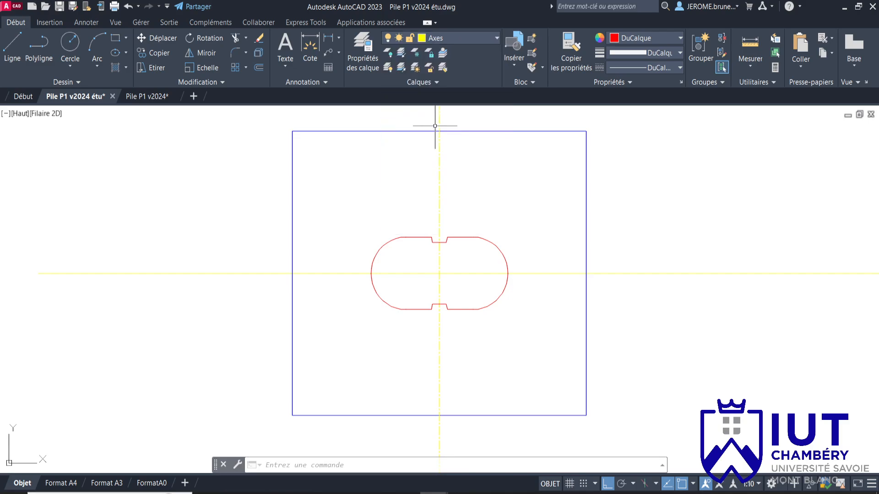
{"action": "left_click", "coordinate": [9, 48]}
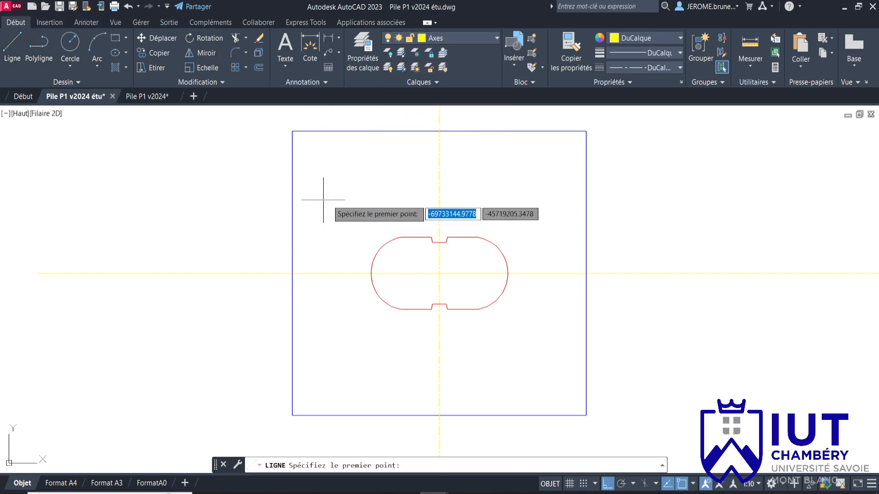
{"action": "left_click", "coordinate": [292, 131]}
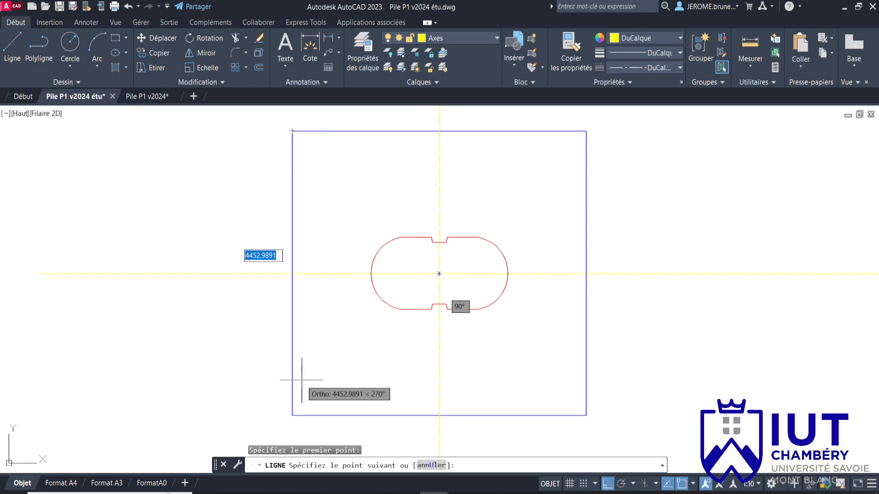
{"action": "left_click", "coordinate": [292, 416]}
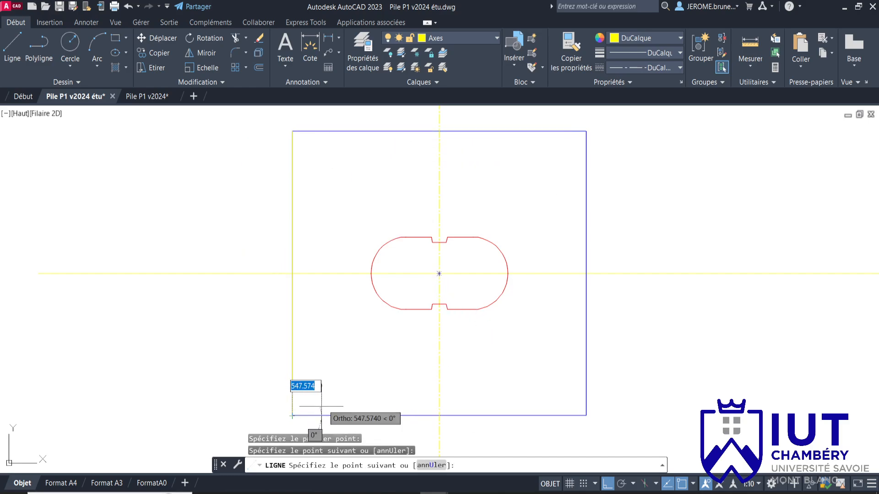
{"action": "key", "text": "Escape"}
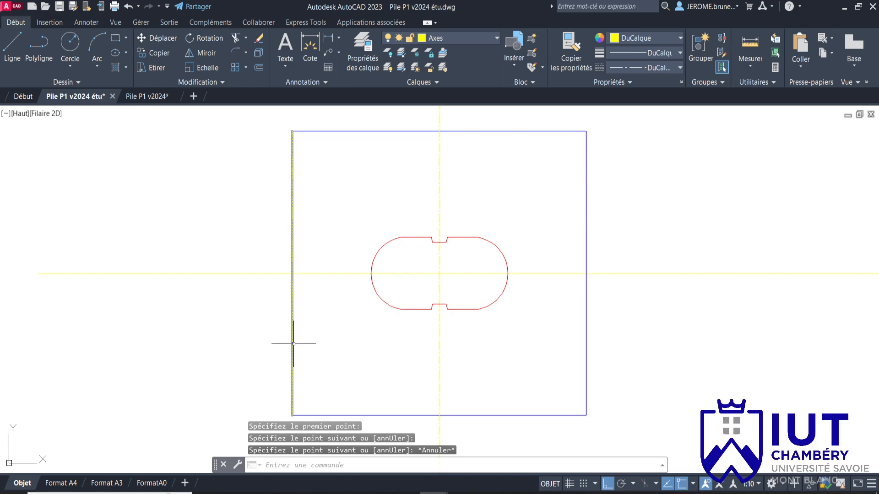
Step: Move the new axis line 1200 to the right, into the footing
{"action": "left_click", "coordinate": [293, 344]}
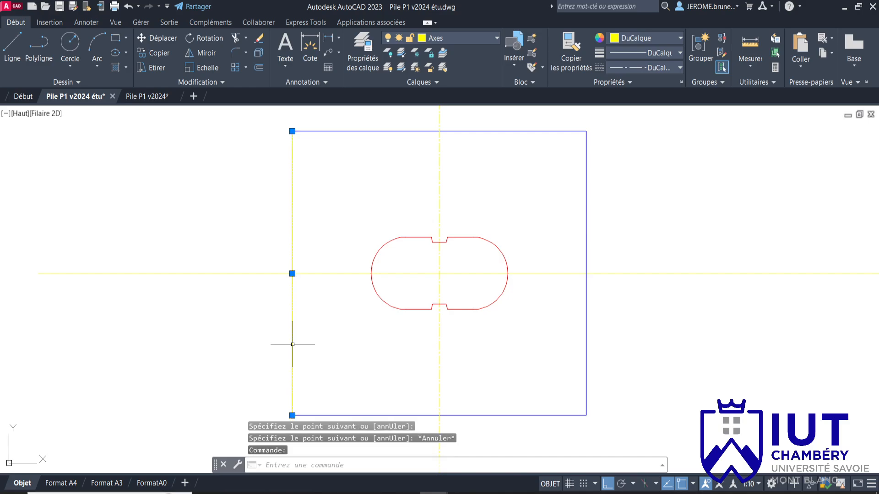
{"action": "left_click", "coordinate": [156, 38]}
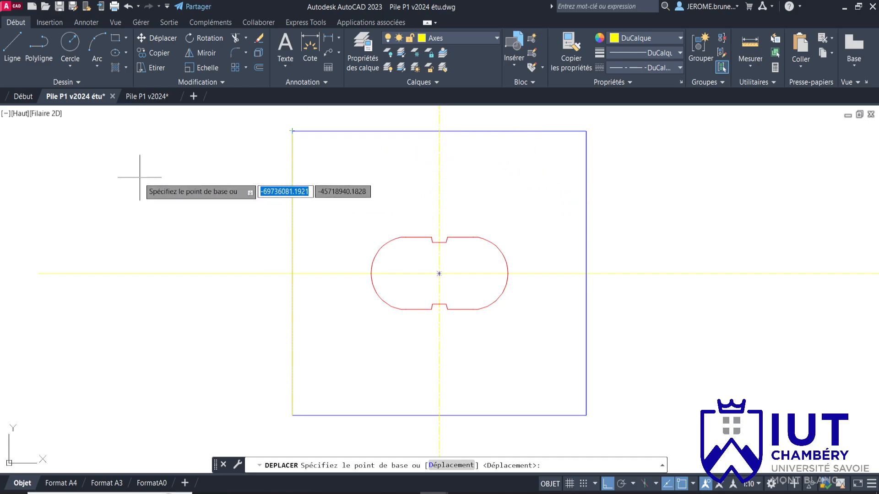
{"action": "left_click", "coordinate": [121, 174]}
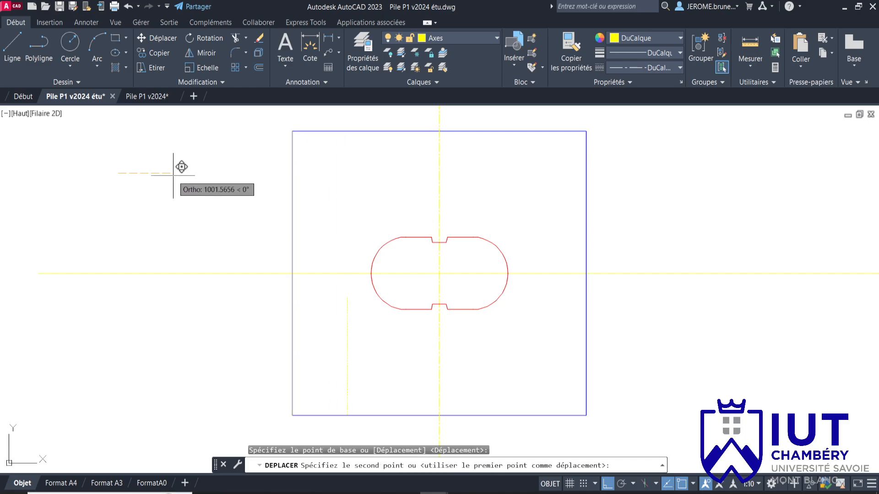
{"action": "left_click", "coordinate": [608, 484]}
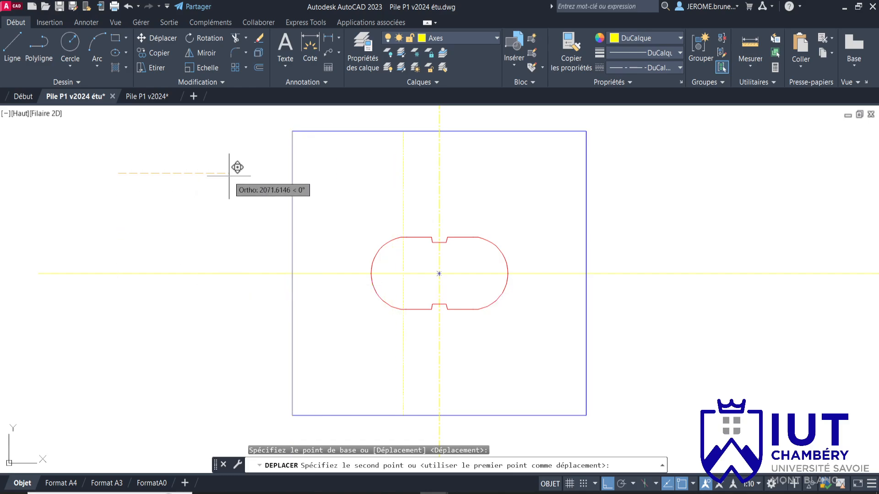
{"action": "type", "text": "1200"}
{"action": "key", "text": "Return"}
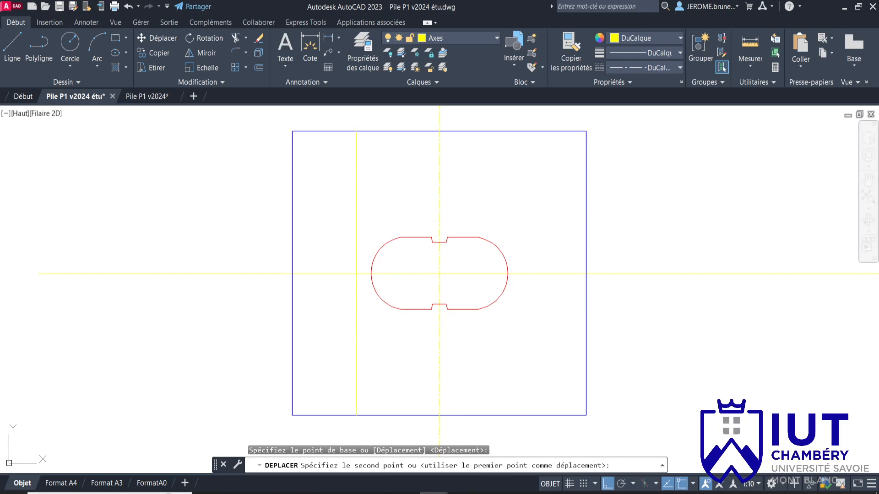
{"action": "key", "text": "Escape"}
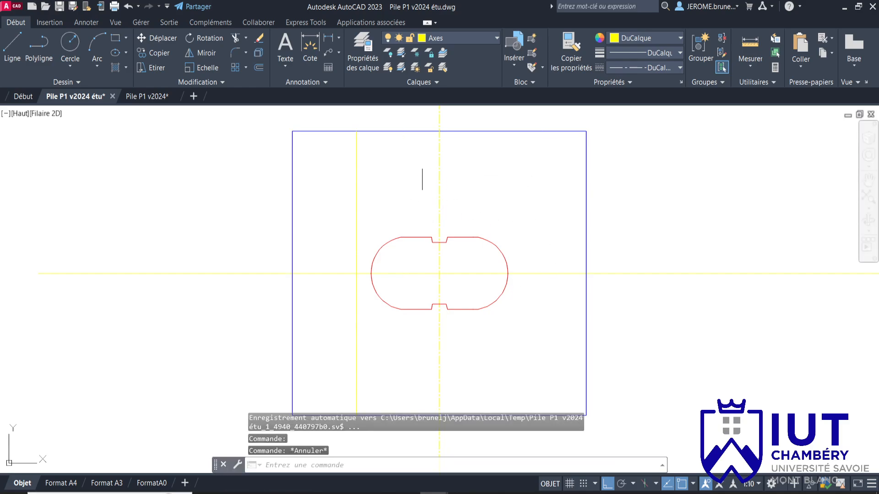
Step: Mirror the left inner axis line about the footing's vertical centre axis, keeping the source object
{"action": "left_click", "coordinate": [371, 182]}
{"action": "left_click", "coordinate": [328, 143]}
{"action": "left_click", "coordinate": [207, 55]}
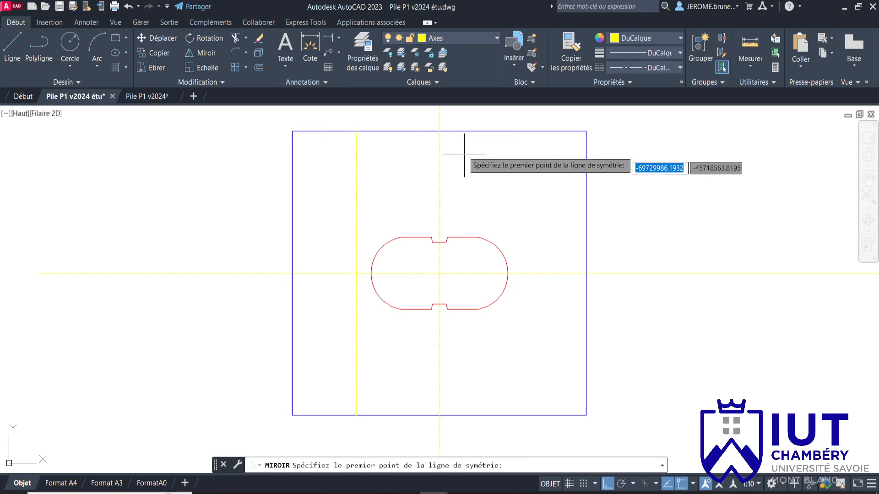
{"action": "left_click", "coordinate": [439, 131]}
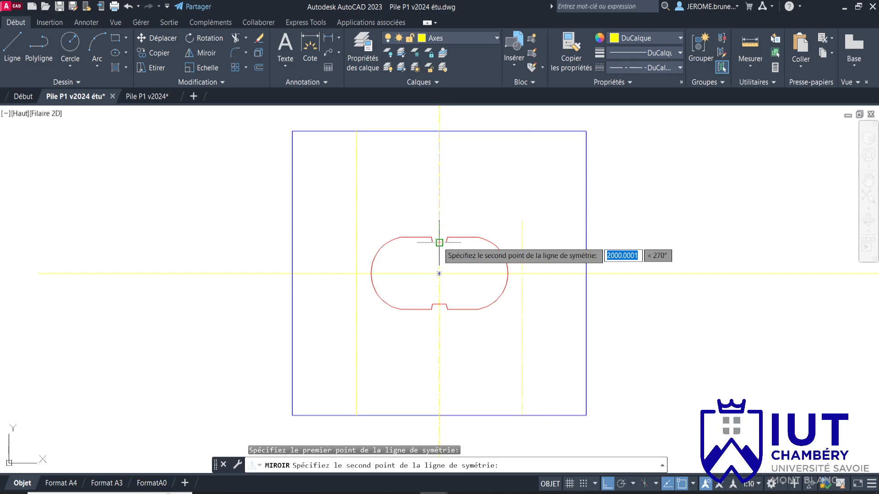
{"action": "left_click", "coordinate": [438, 246]}
{"action": "key", "text": "Return"}
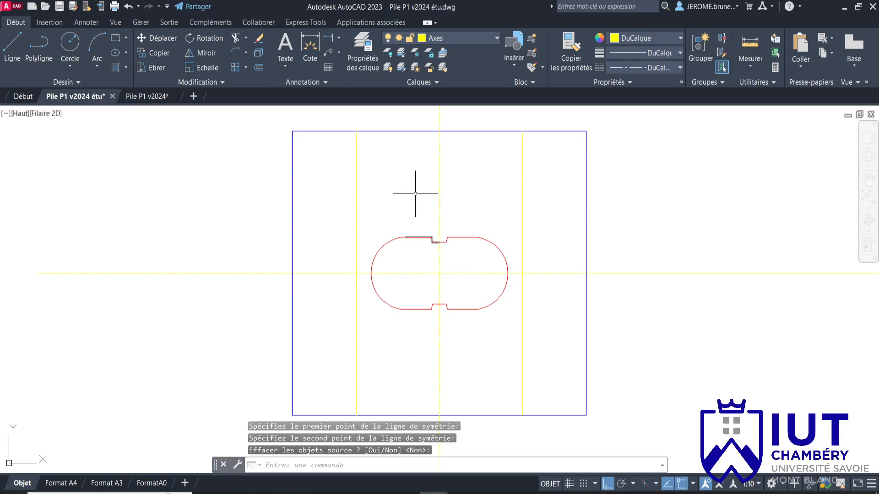
Step: Draw an axis line along the footing's upper edge from its left to its right corner
{"action": "left_click", "coordinate": [18, 45]}
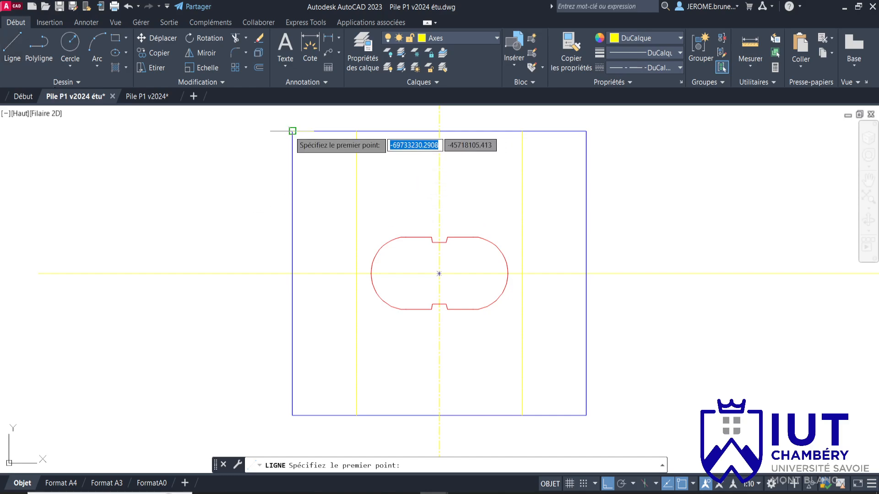
{"action": "left_click", "coordinate": [292, 131]}
{"action": "left_click", "coordinate": [586, 132]}
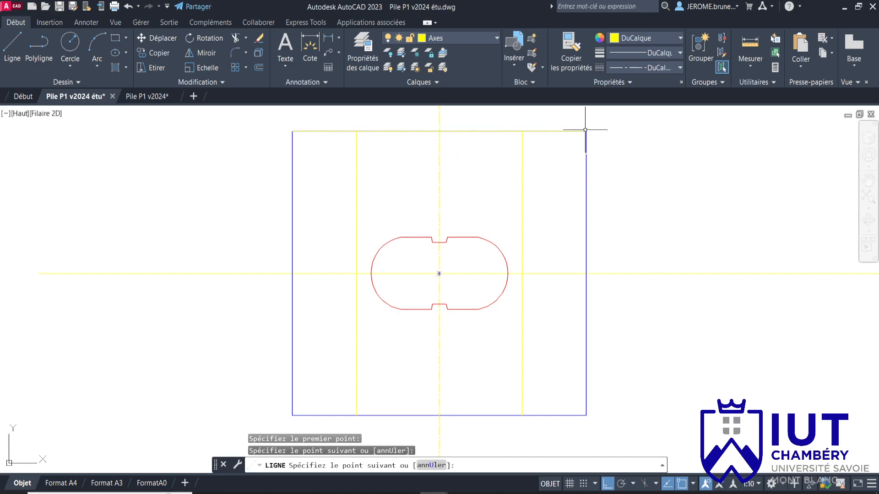
{"action": "key", "text": "Escape"}
Step: Move the upper-edge axis line 1200 downward, into the footing
{"action": "left_click", "coordinate": [564, 132]}
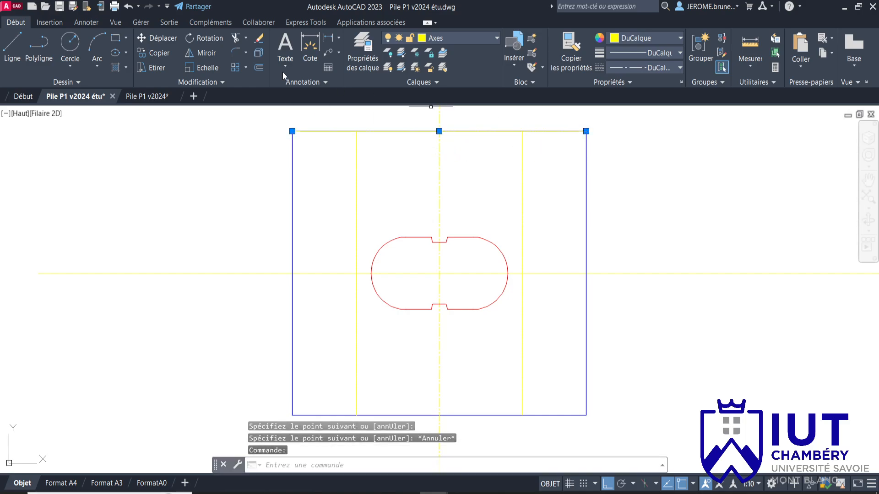
{"action": "left_click", "coordinate": [164, 39]}
{"action": "left_click", "coordinate": [233, 138]}
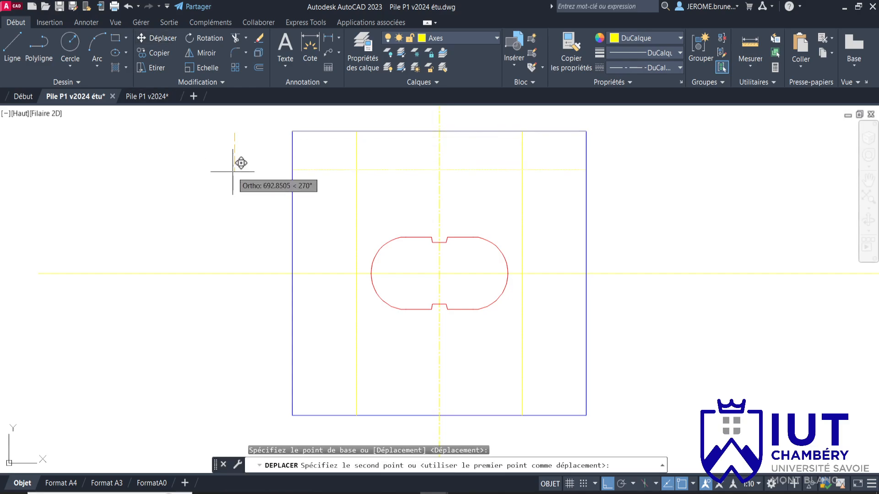
{"action": "type", "text": "120"}
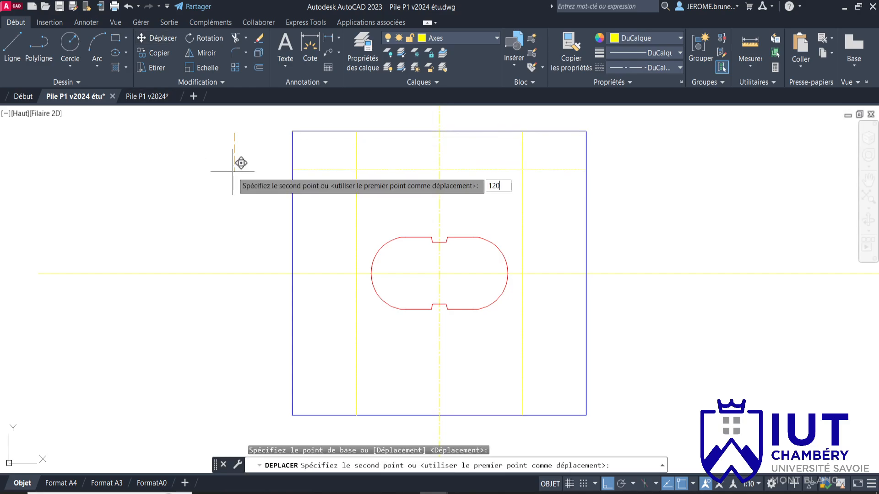
{"action": "type", "text": "0"}
{"action": "key", "text": "Return"}
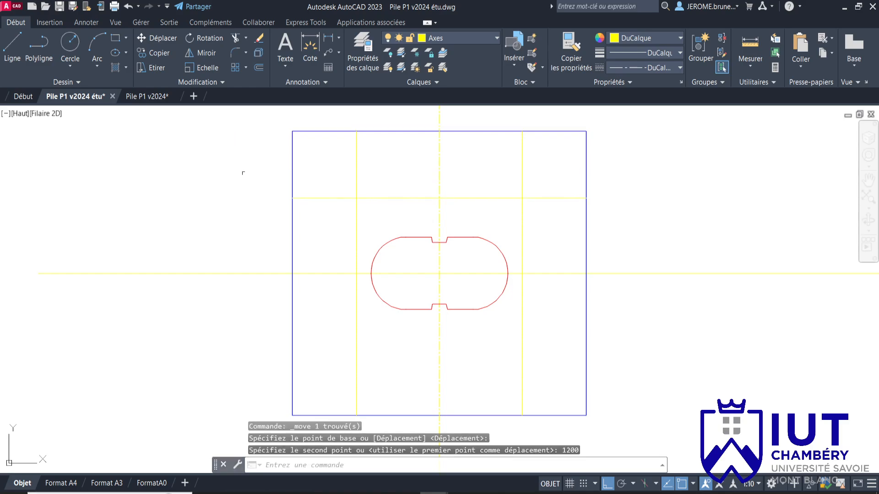
{"action": "right_click", "coordinate": [324, 199]}
{"action": "key", "text": "Escape"}
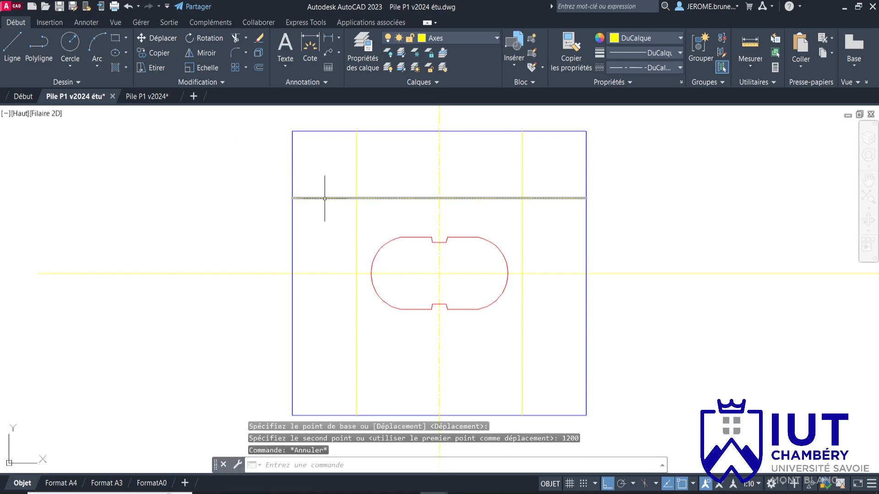
Step: Mirror the upper horizontal axis line about the horizontal centre axis, keeping the source object
{"action": "left_click", "coordinate": [325, 198]}
{"action": "left_click", "coordinate": [200, 52]}
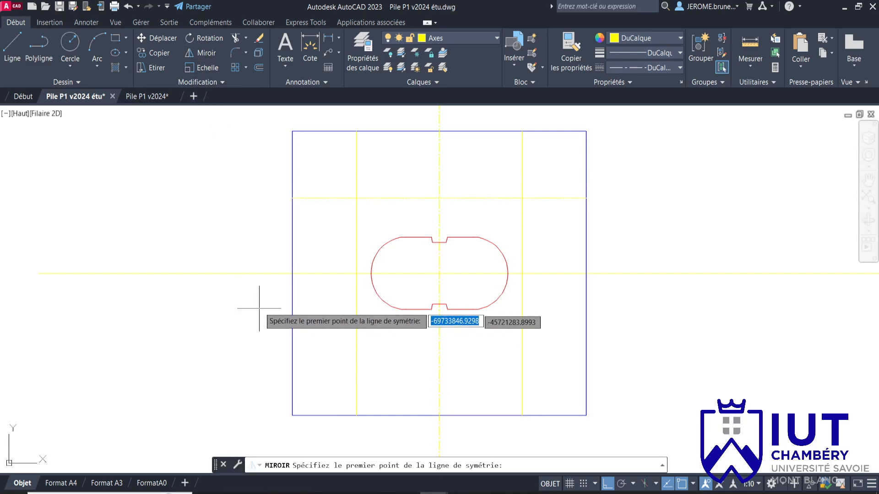
{"action": "left_click", "coordinate": [438, 274]}
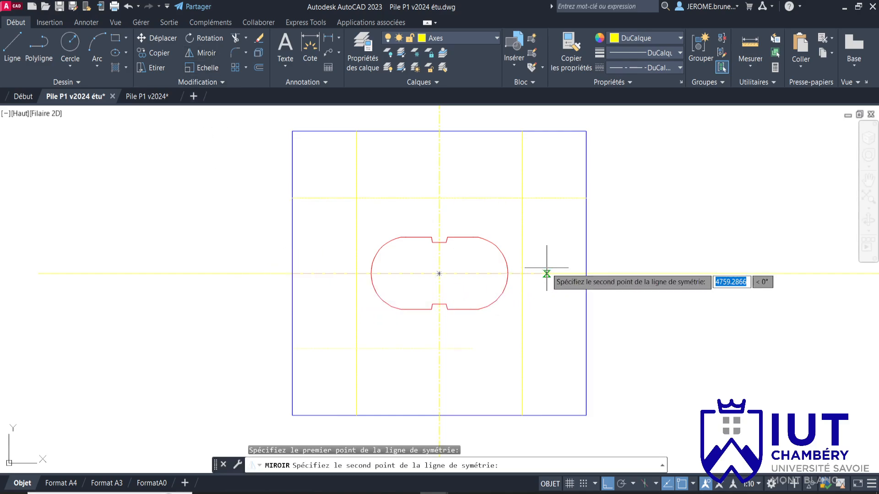
{"action": "left_click", "coordinate": [586, 274]}
{"action": "key", "text": "Escape"}
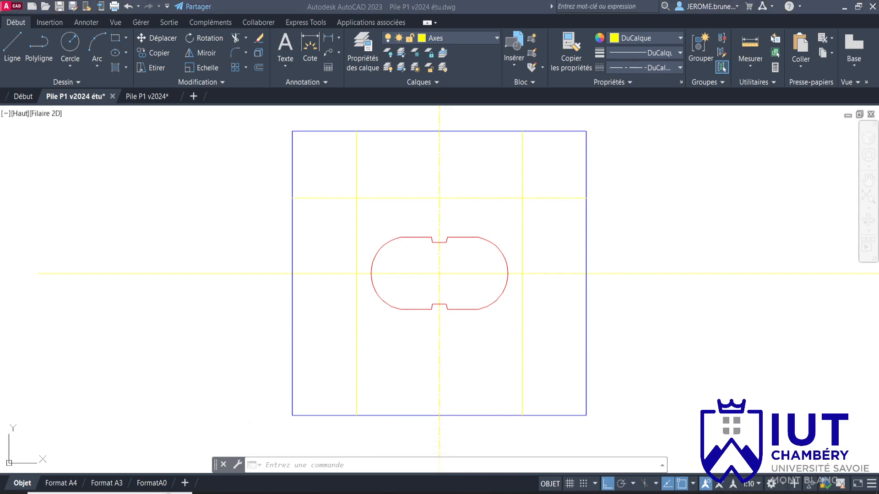
Step: Make Aretes cachées the current layer and draw a circle of radius 500 centred on the upper-left intersection of the inner axes
{"action": "left_click", "coordinate": [498, 37]}
{"action": "left_click", "coordinate": [498, 38]}
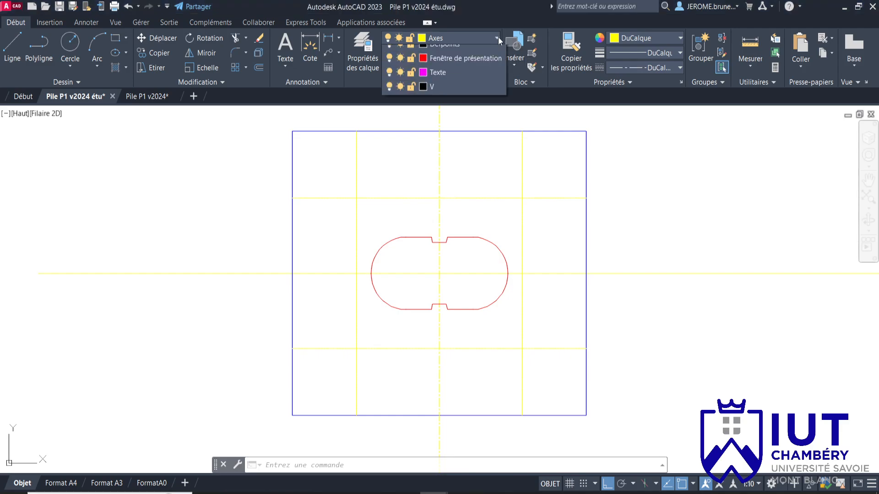
{"action": "left_click", "coordinate": [454, 81]}
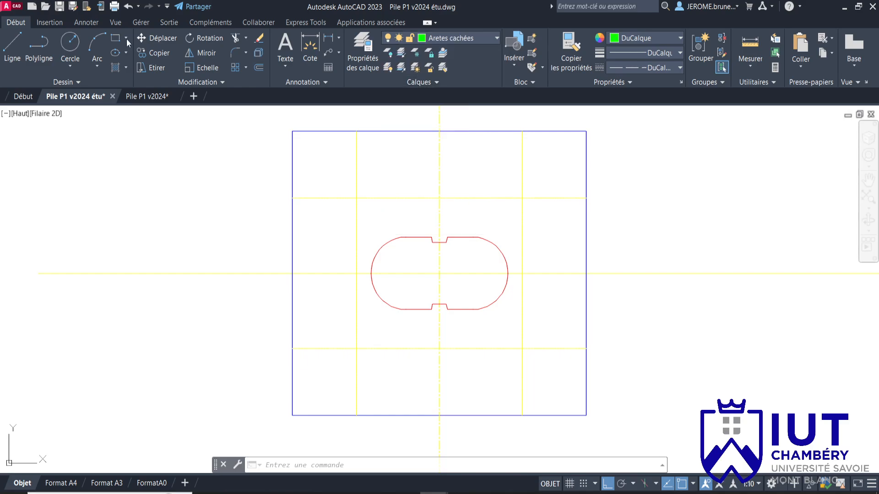
{"action": "left_click", "coordinate": [70, 43]}
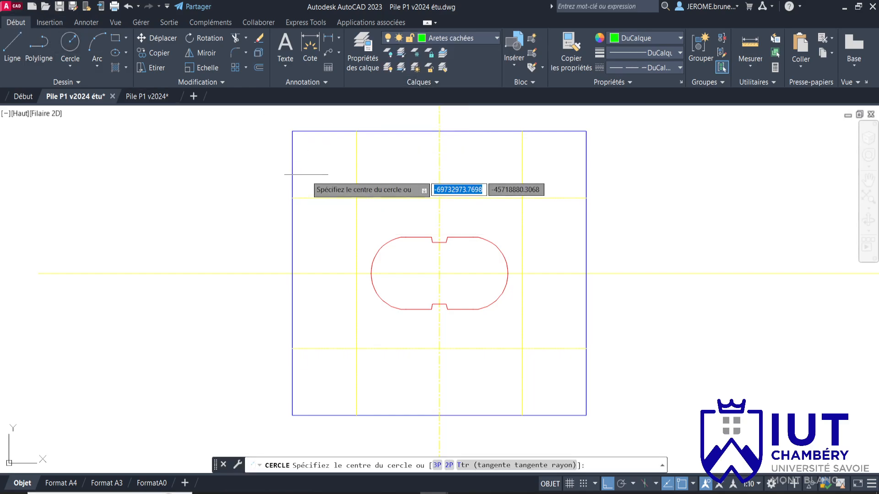
{"action": "left_click", "coordinate": [356, 198]}
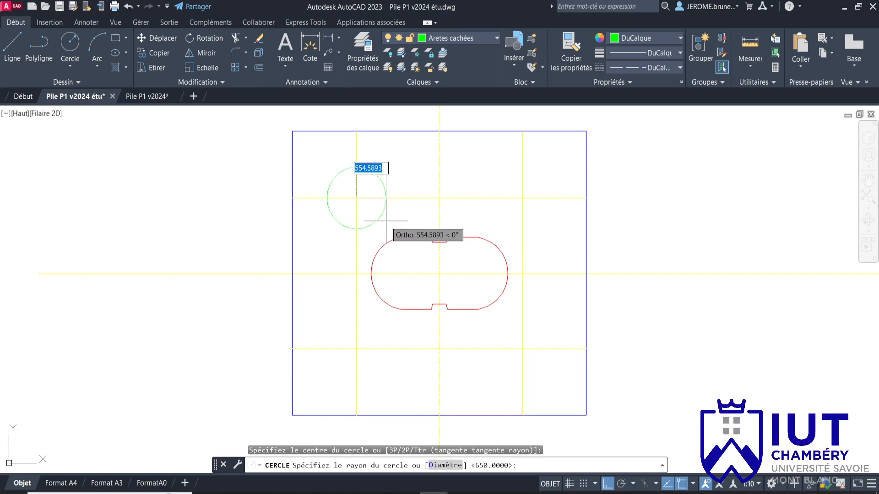
{"action": "type", "text": "5"}
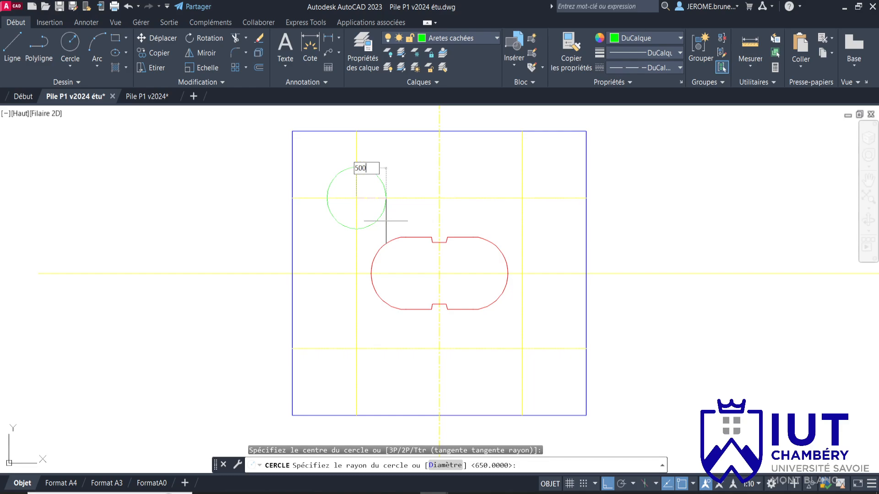
{"action": "type", "text": "00"}
{"action": "key", "text": "Return"}
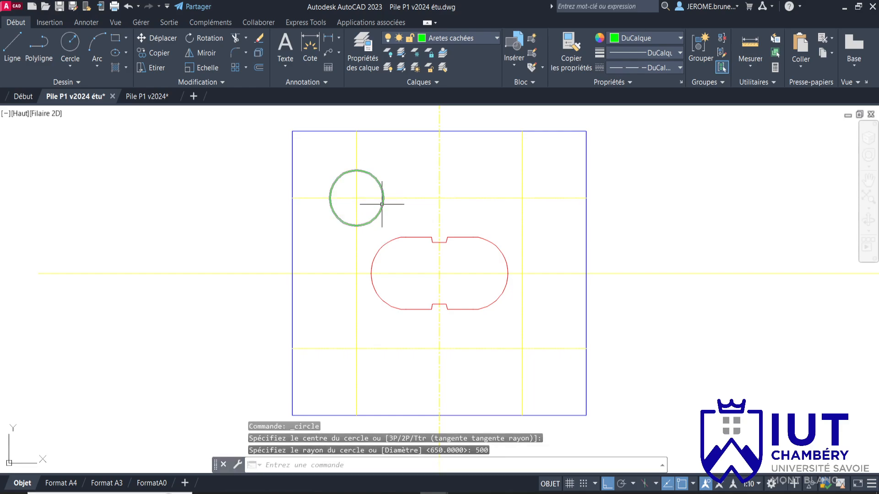
Step: Copy the circle from its centre to the other three intersections of the inner axis lines
{"action": "left_click", "coordinate": [383, 206]}
{"action": "left_click", "coordinate": [156, 53]}
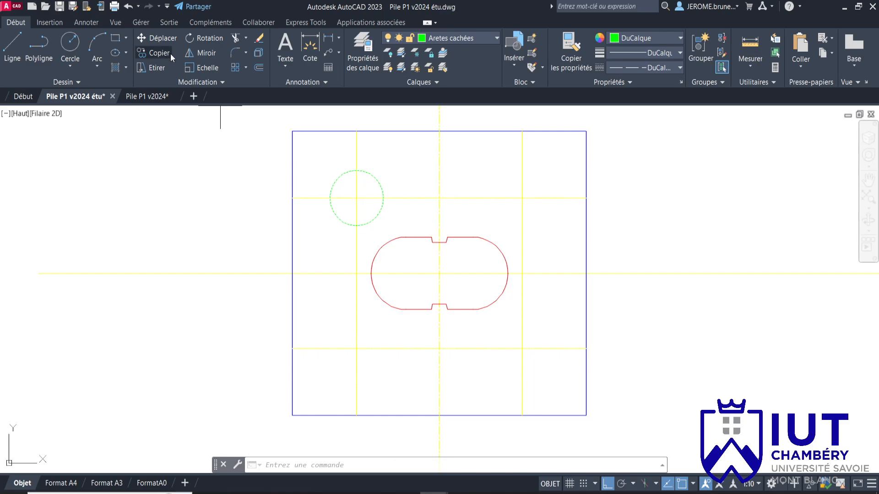
{"action": "left_click", "coordinate": [357, 198]}
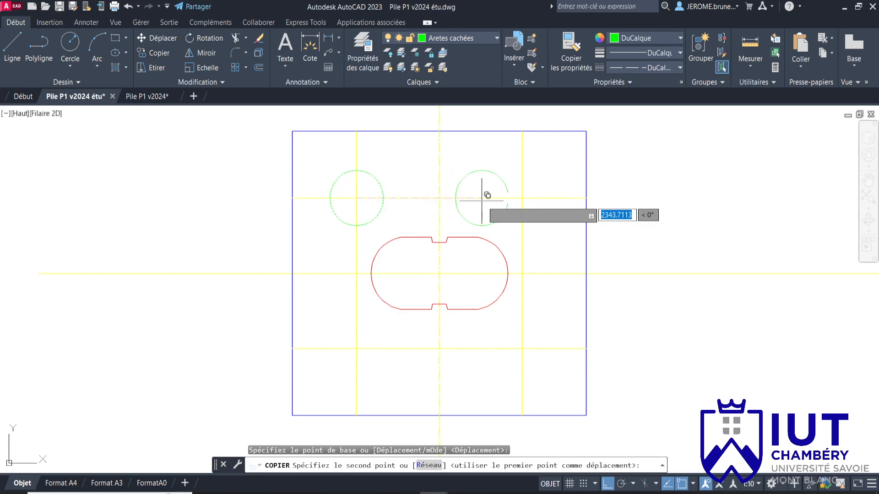
{"action": "left_click", "coordinate": [523, 198]}
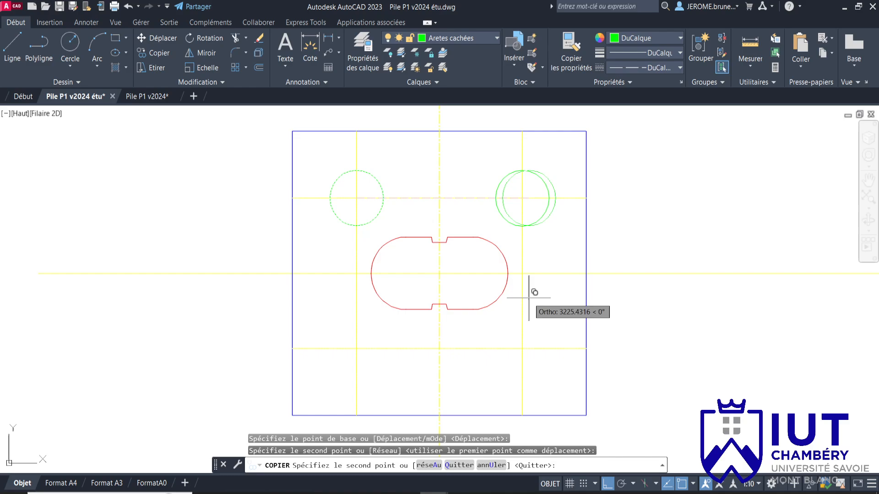
{"action": "left_click", "coordinate": [523, 348]}
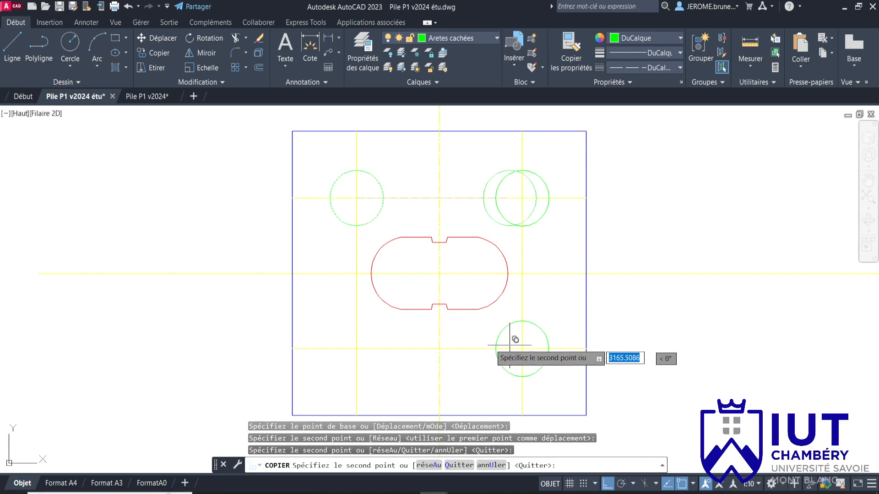
{"action": "left_click", "coordinate": [356, 348]}
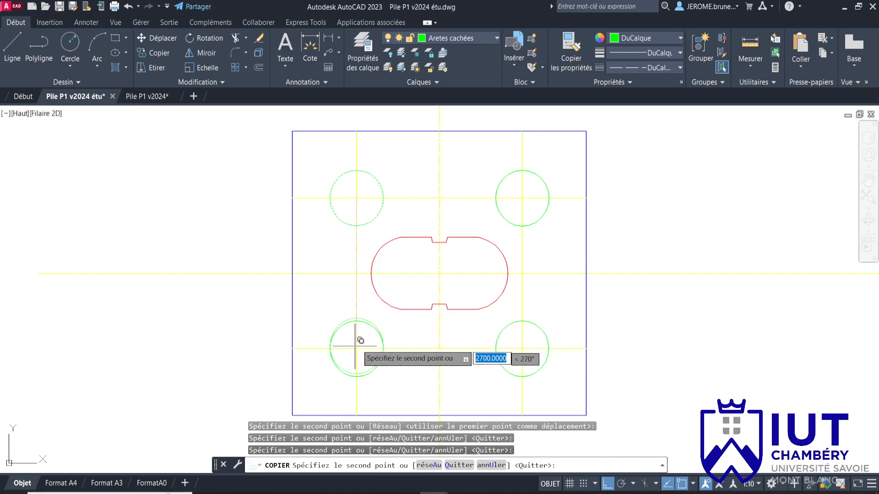
{"action": "key", "text": "Escape"}
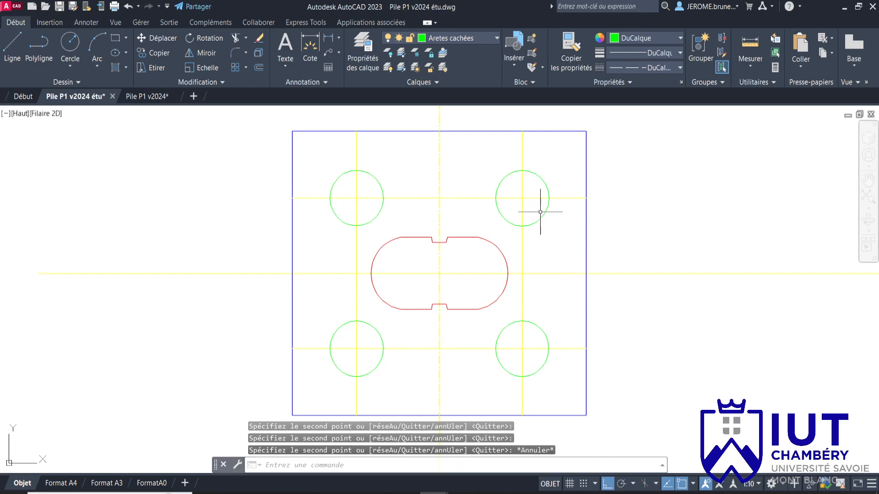
{"action": "scroll", "coordinate": [540, 212], "scroll_direction": "up", "scroll_amount": 10}
{"action": "scroll", "coordinate": [538, 215], "scroll_direction": "down", "scroll_amount": 3}
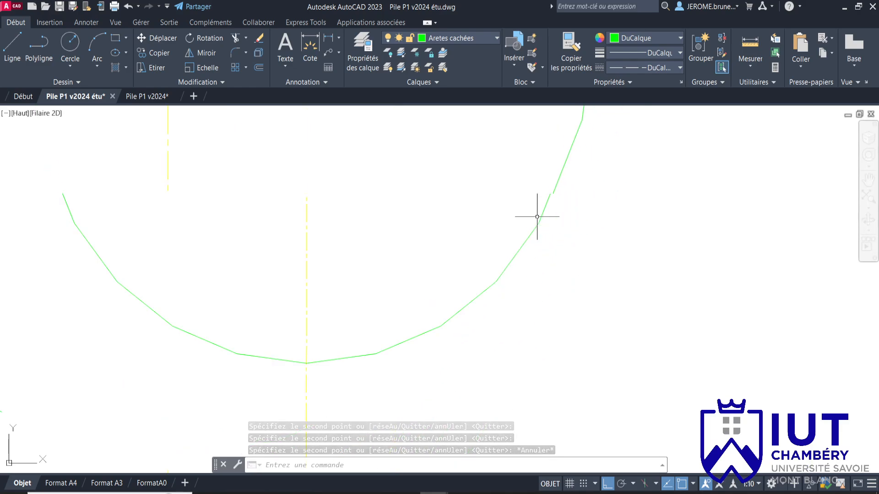
{"action": "scroll", "coordinate": [537, 216], "scroll_direction": "down", "scroll_amount": 8}
{"action": "scroll", "coordinate": [510, 240], "scroll_direction": "up", "scroll_amount": 8}
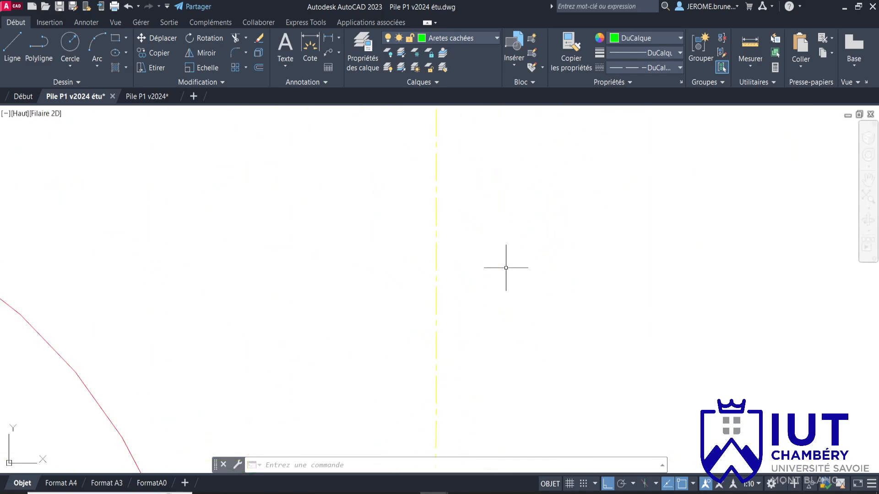
{"action": "scroll", "coordinate": [465, 229], "scroll_direction": "down", "scroll_amount": 6}
{"action": "scroll", "coordinate": [497, 192], "scroll_direction": "up", "scroll_amount": 10}
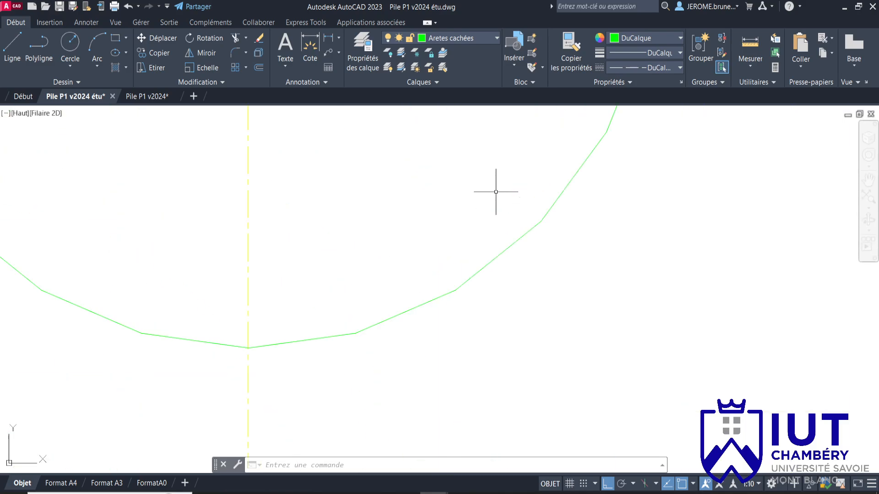
{"action": "scroll", "coordinate": [525, 215], "scroll_direction": "down", "scroll_amount": 10}
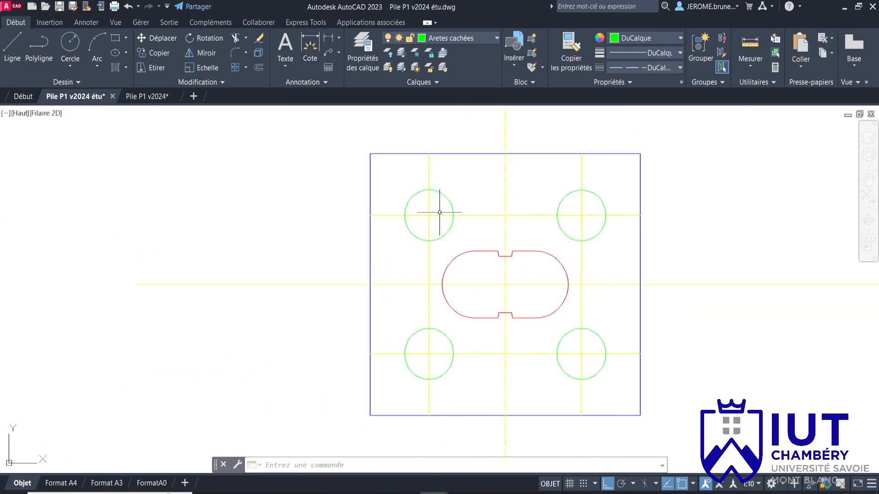